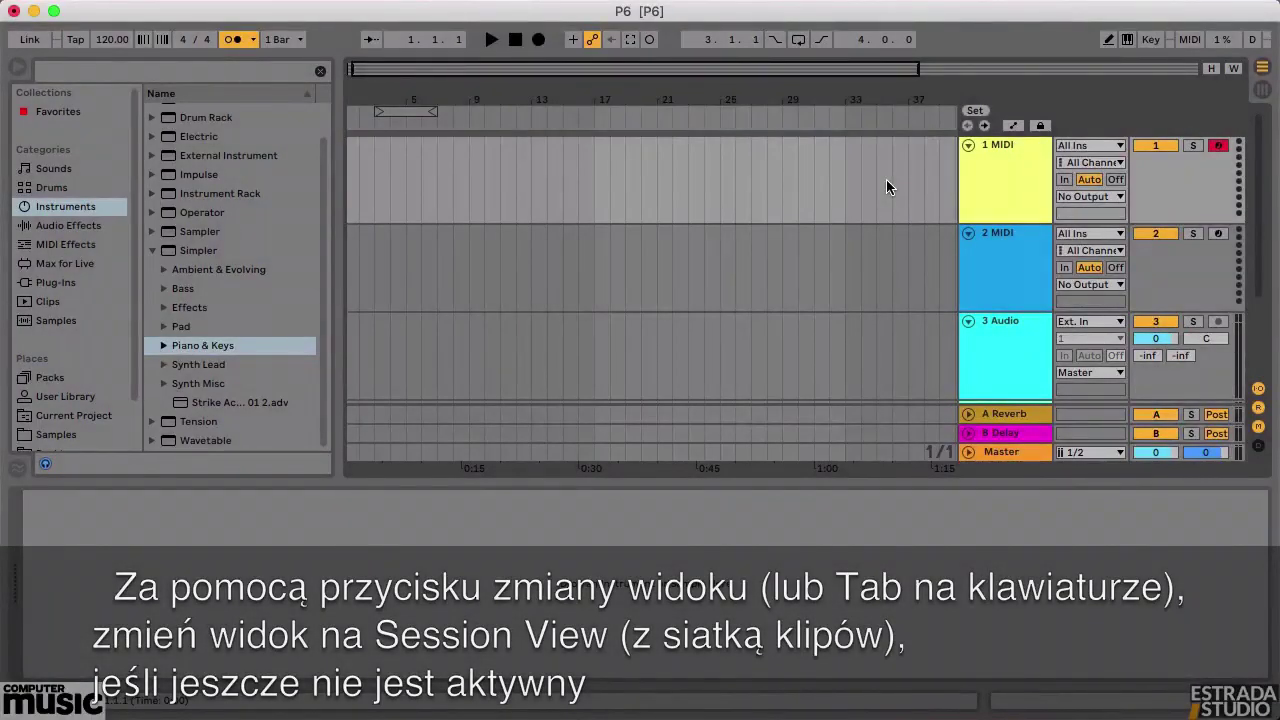
- Switch to Session View and select the 1 MIDI, 2 MIDI, 3 Audio and 4 Audio tracks in turn
left_click(1263, 89)
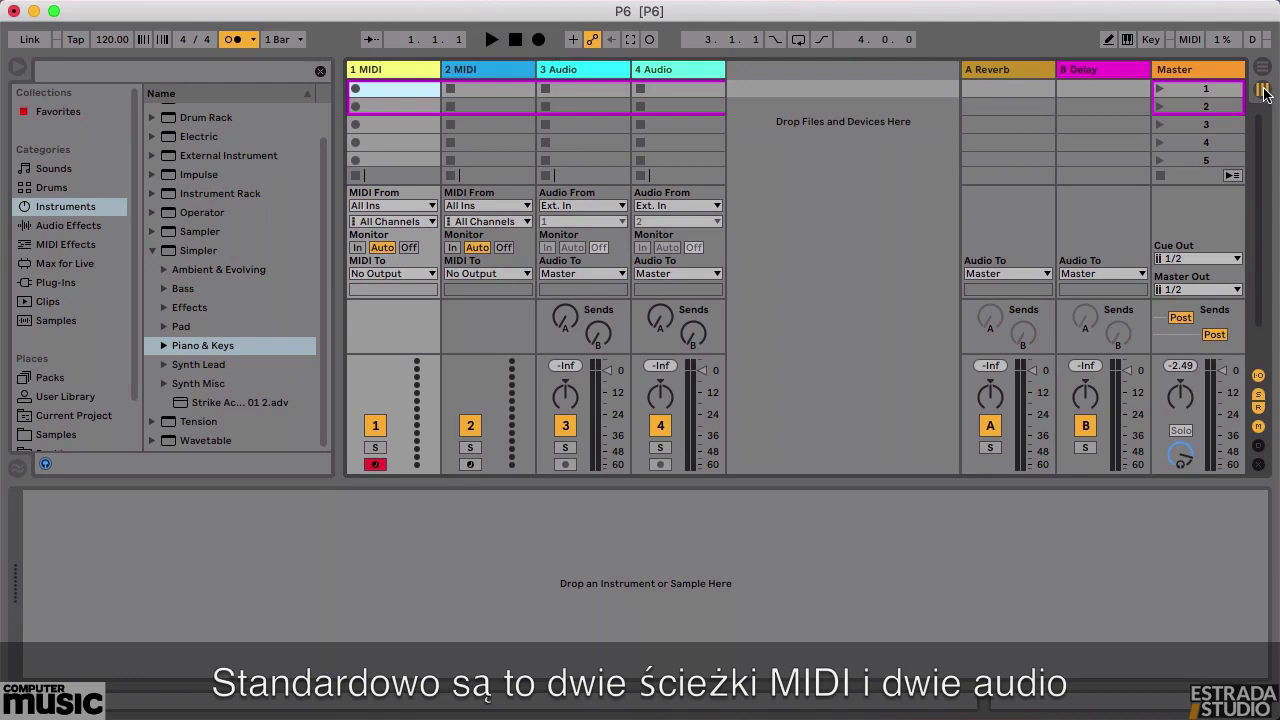
left_click(398, 69)
left_click(492, 68)
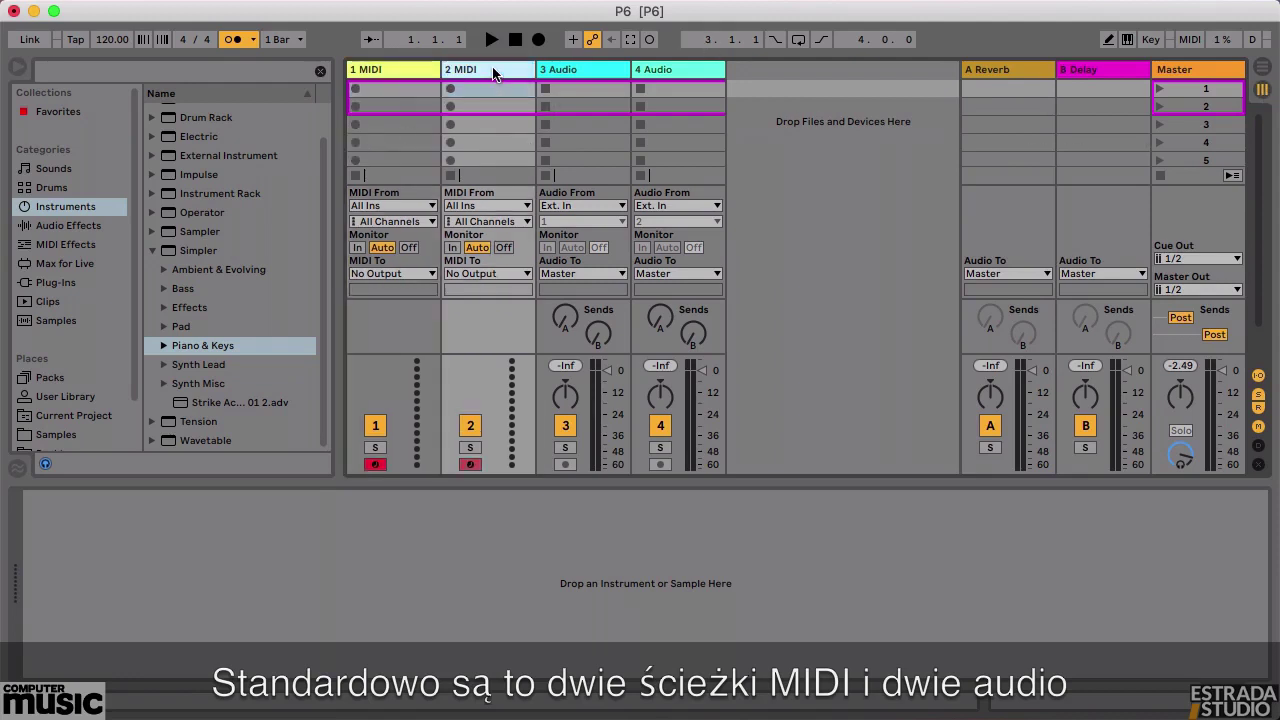
left_click(584, 74)
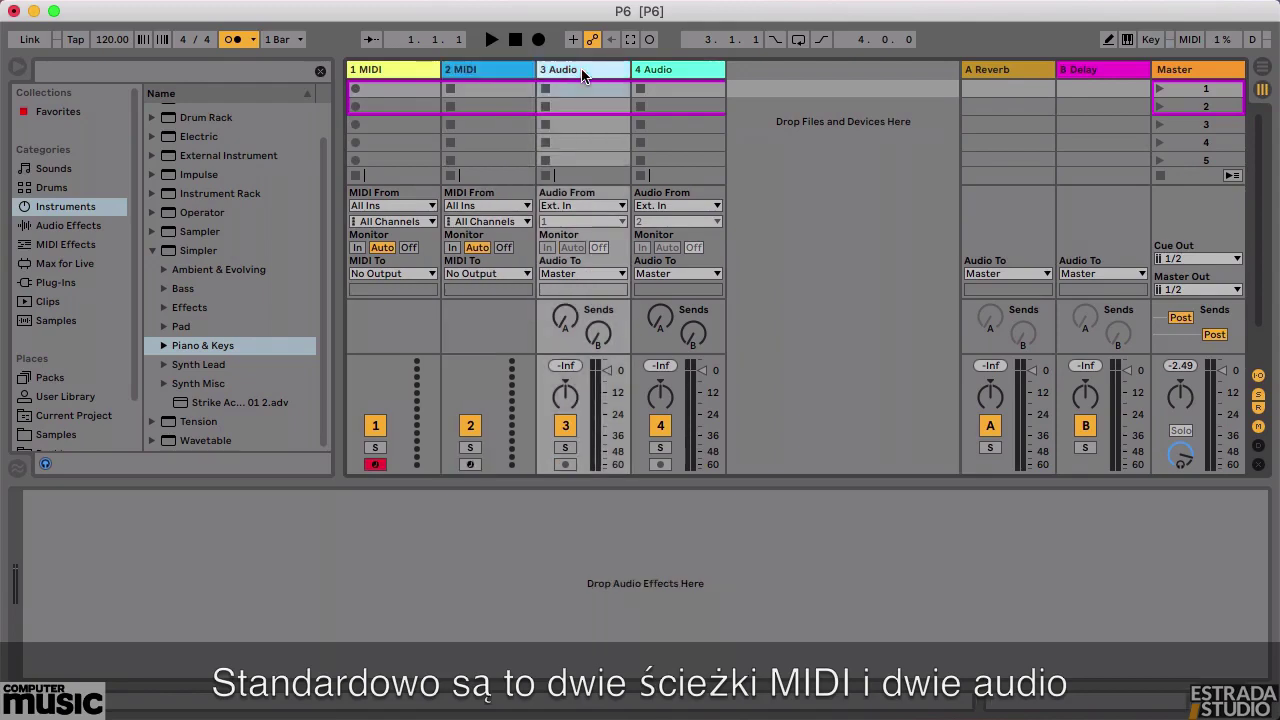
left_click(676, 72)
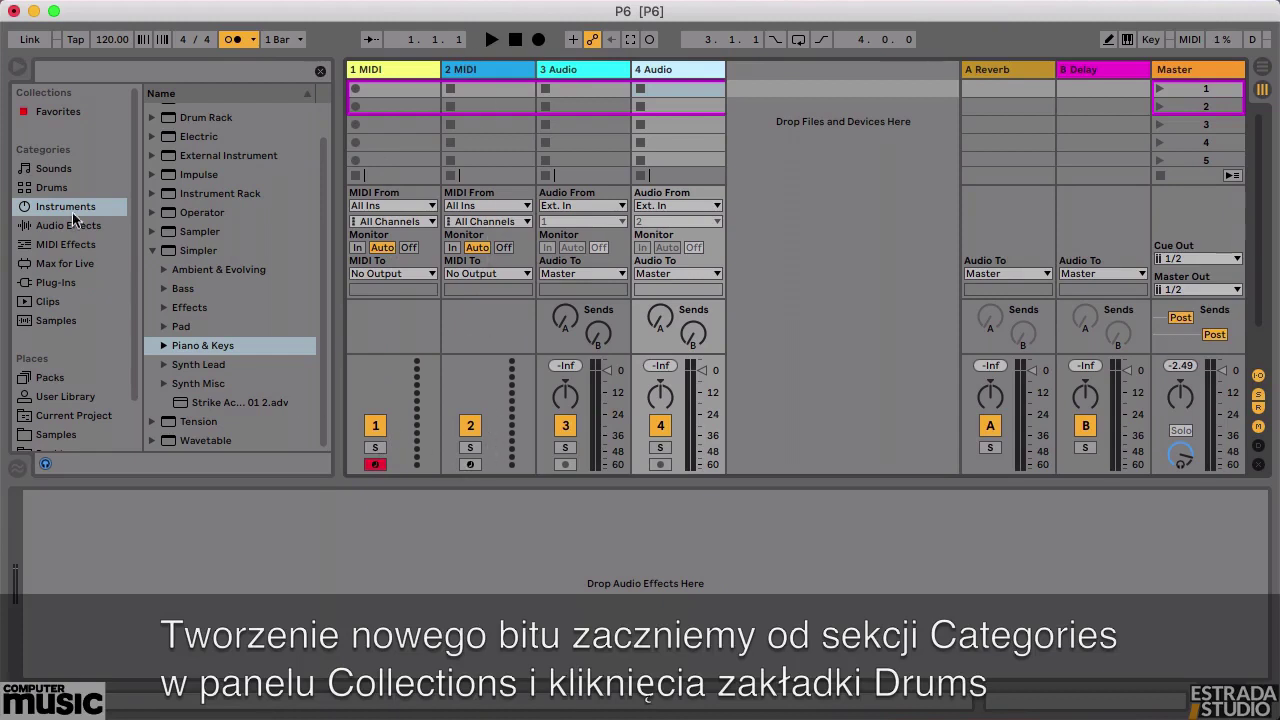
- Show the Drums kits and audition the 606, 707, 808 and 909 Core Kits and Acoustified Kit 01
left_click(52, 188)
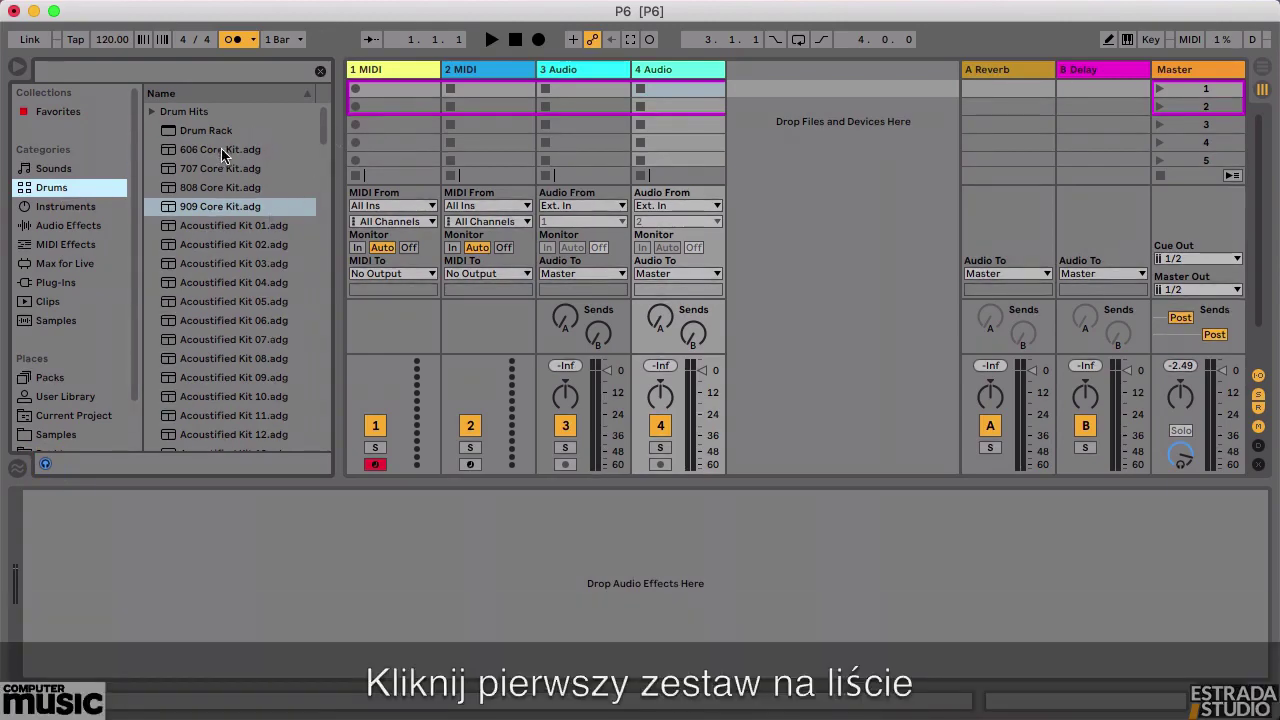
left_click(218, 149)
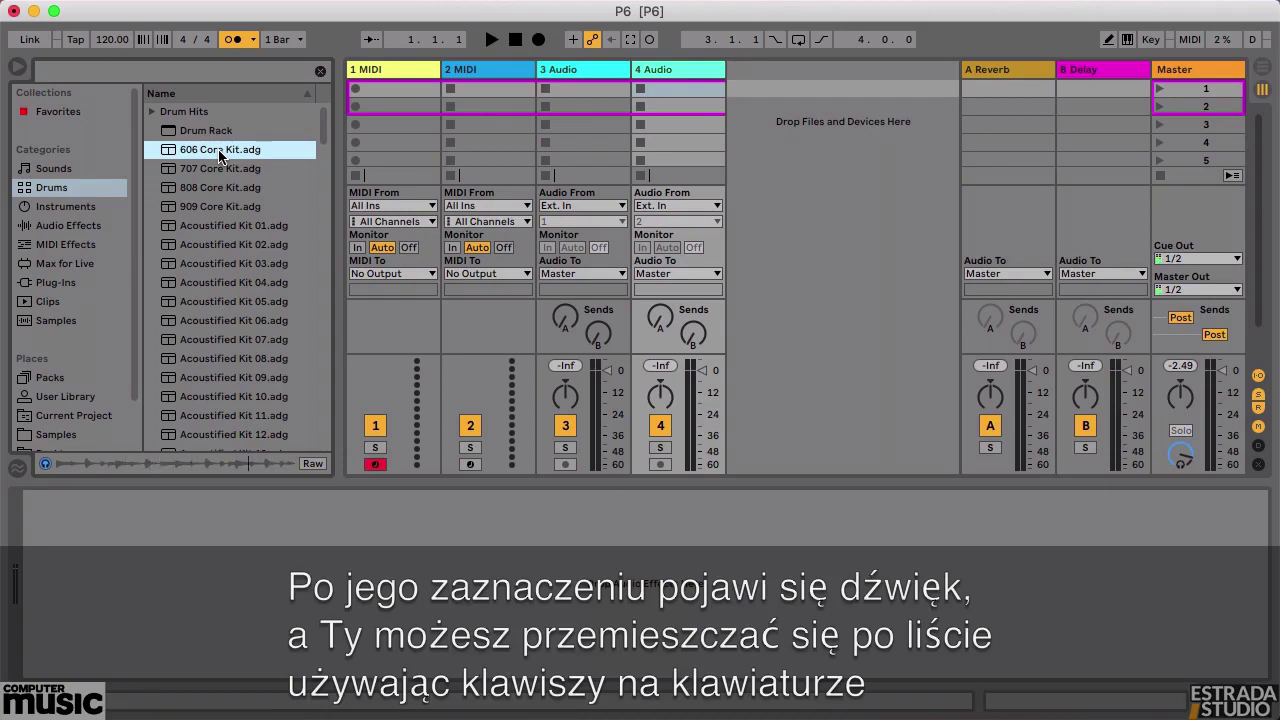
key("Down")
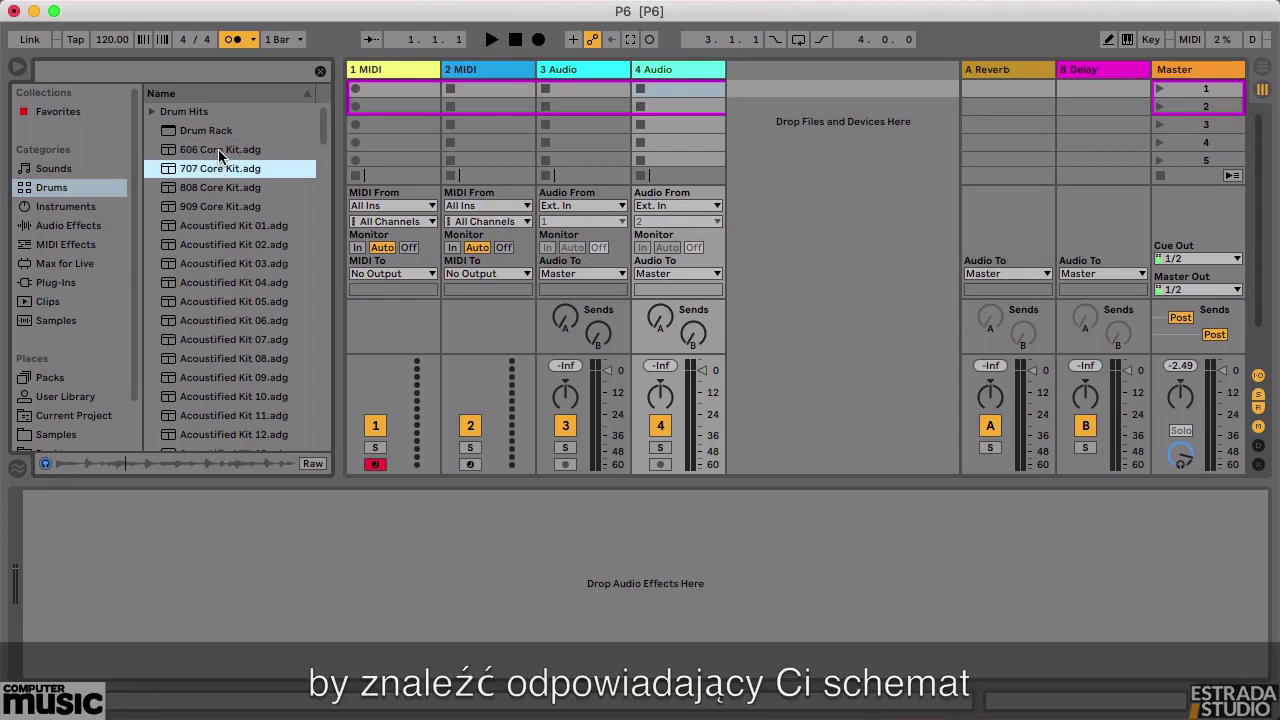
key("Down")
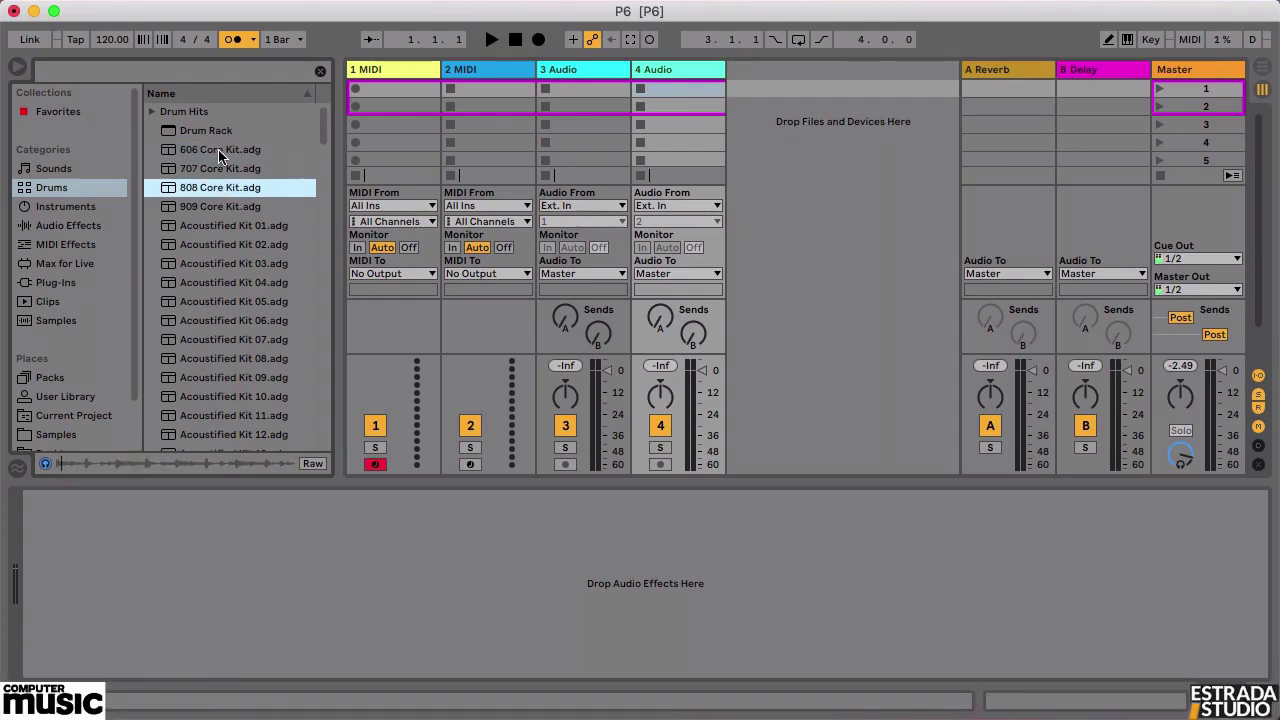
key("Down")
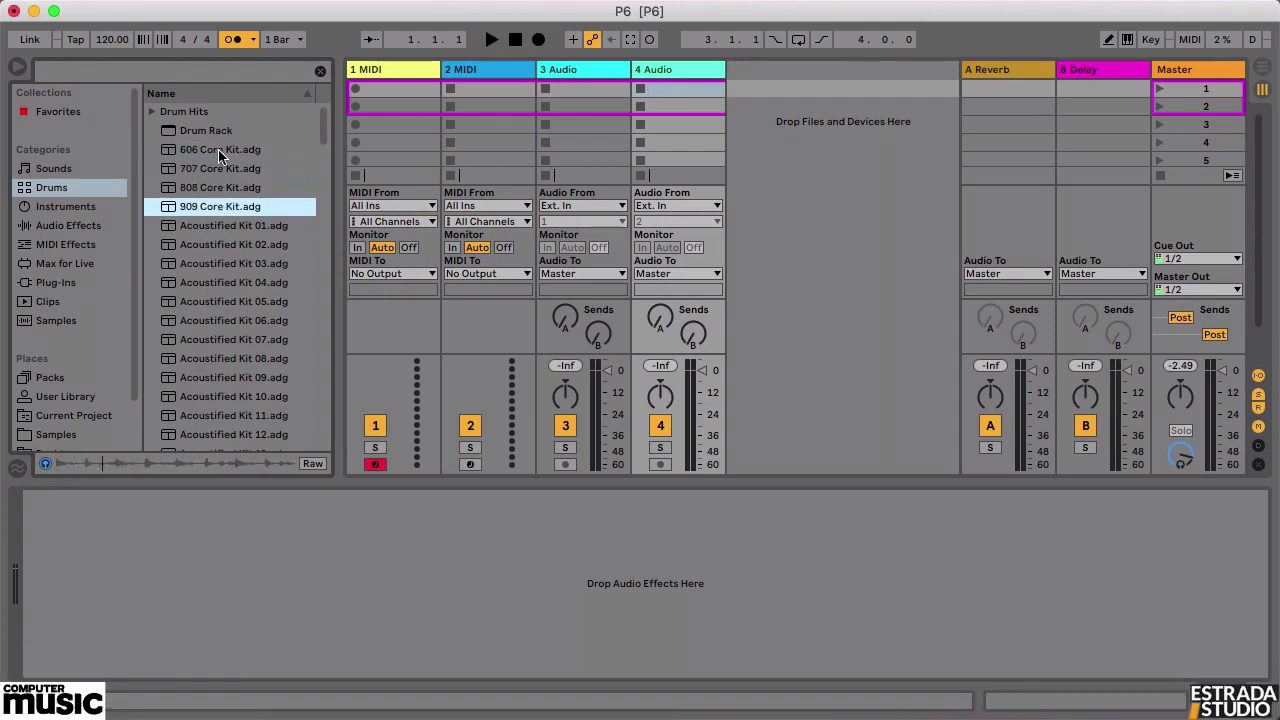
key("Down")
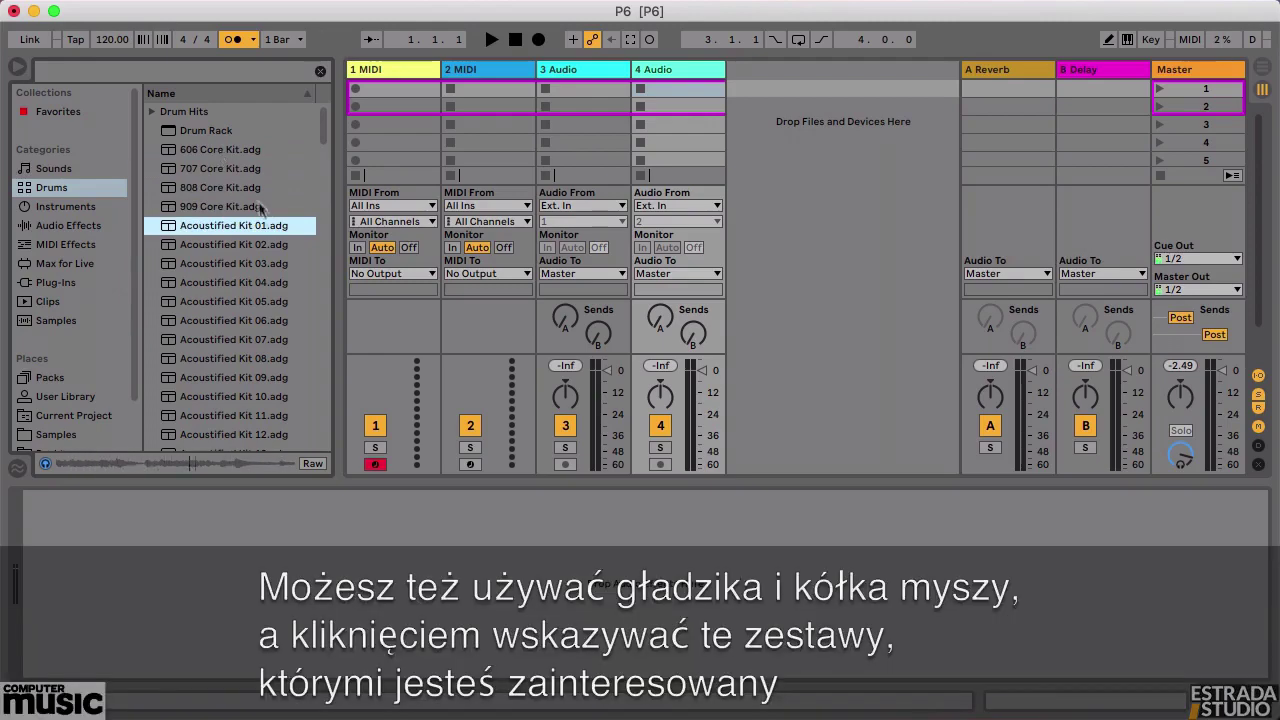
- Audition Acoustified Kits 15 and 20, the C78 and Cashon Kits, then select the 909 Core Kit
scroll(239, 262, "down", 5)
left_click(239, 264)
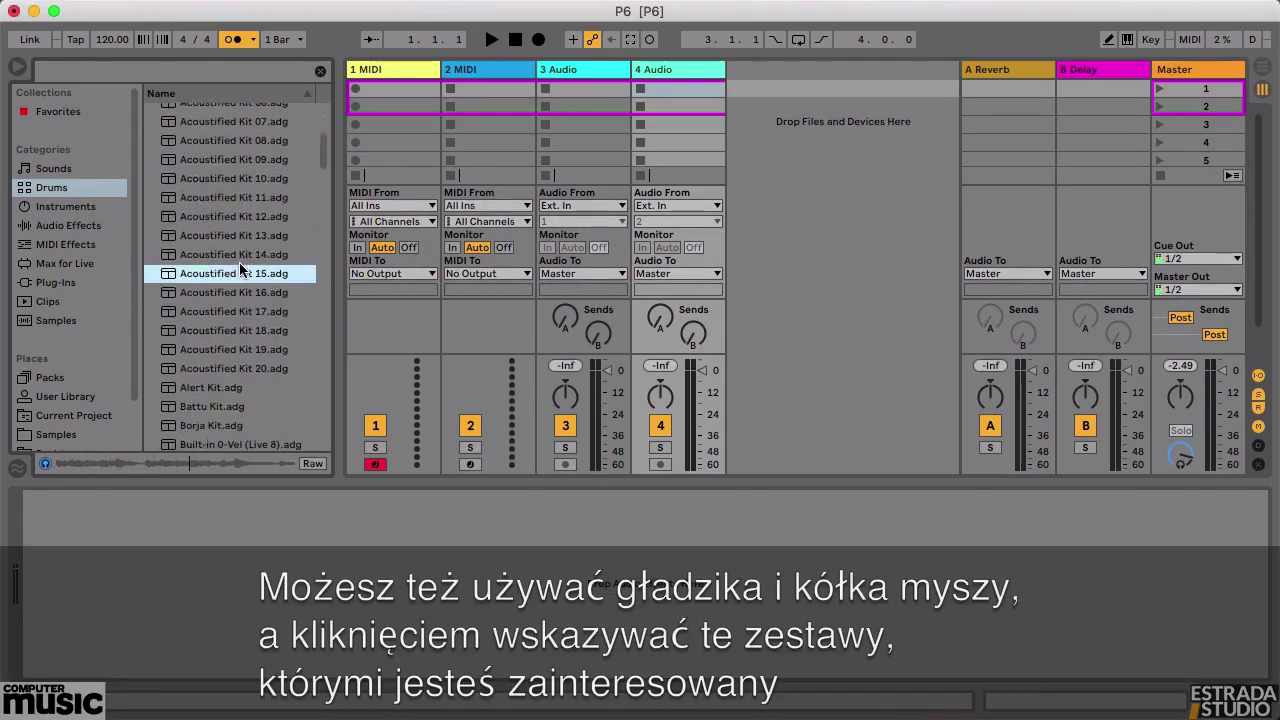
left_click(224, 367)
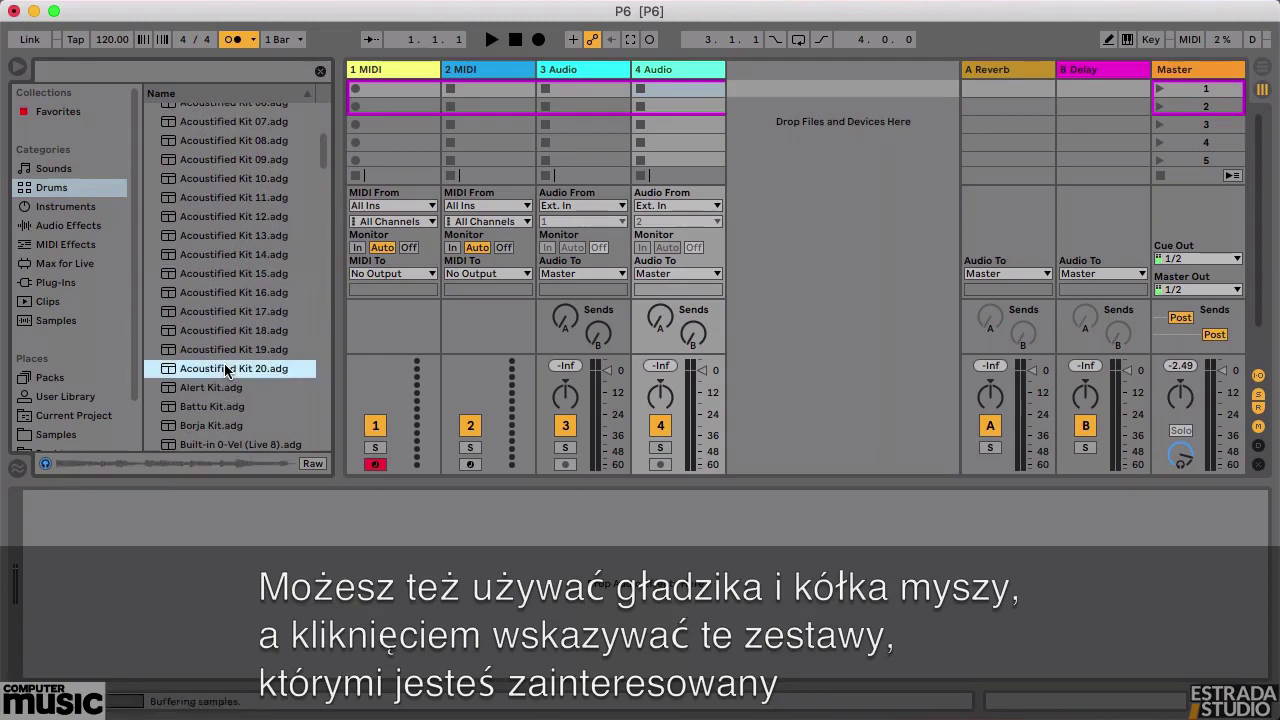
scroll(228, 372, "down", 1)
scroll(226, 371, "down", 3)
left_click(213, 376)
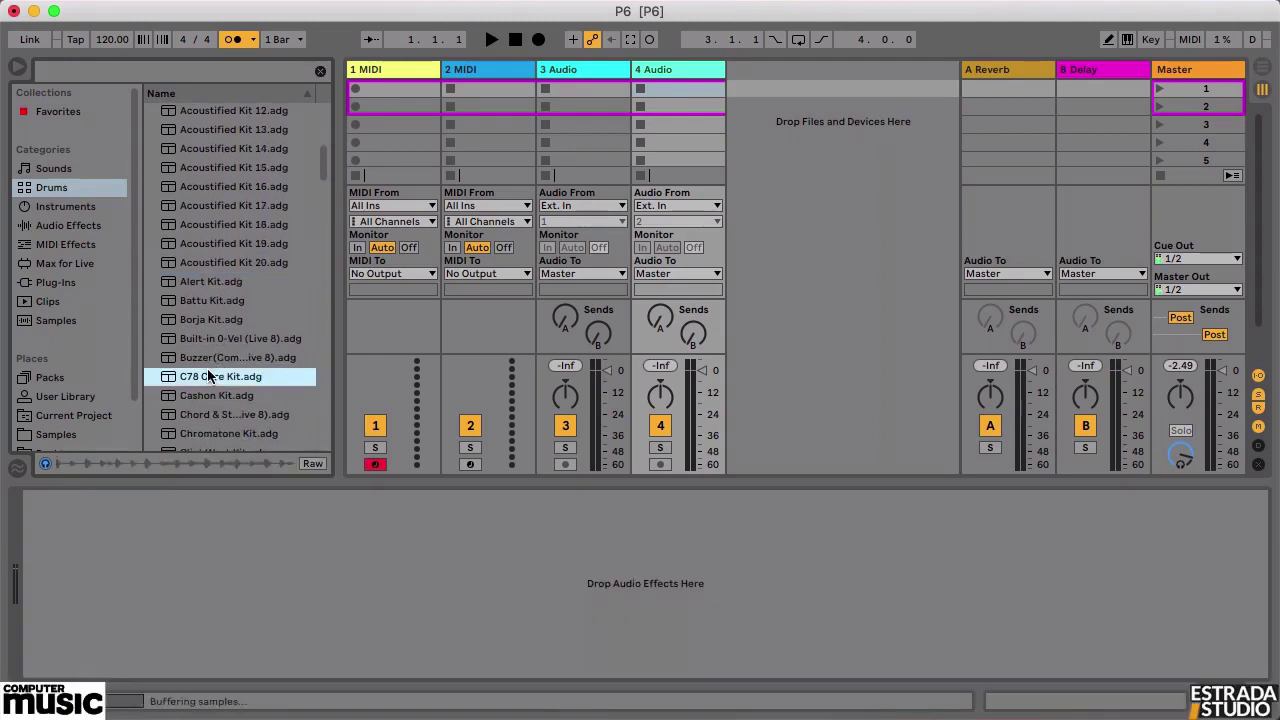
left_click(205, 397)
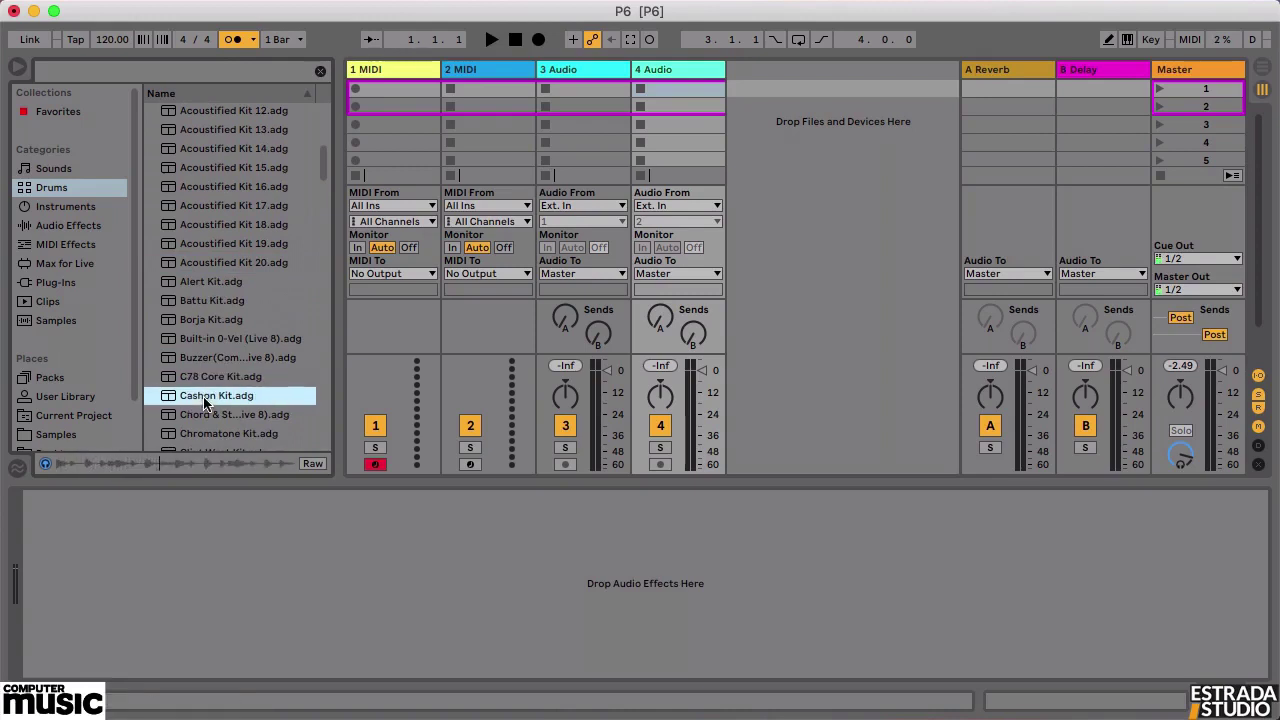
scroll(205, 400, "up", 6)
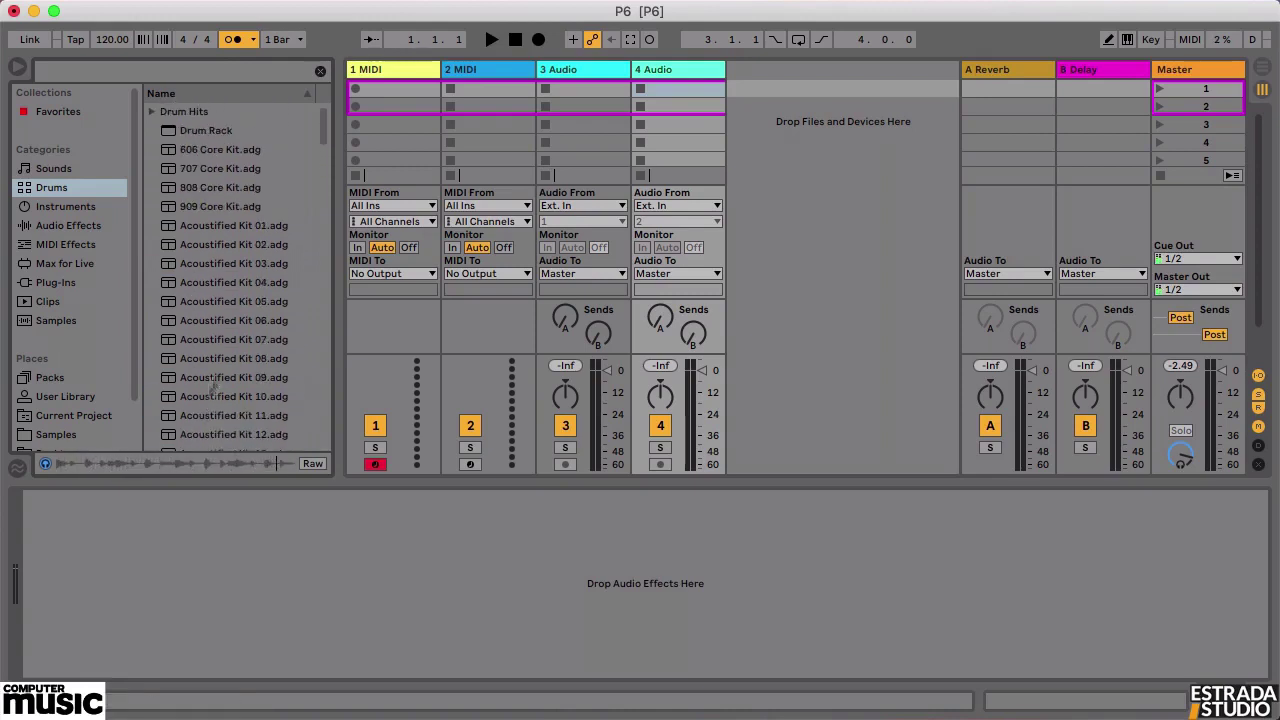
left_click(222, 207)
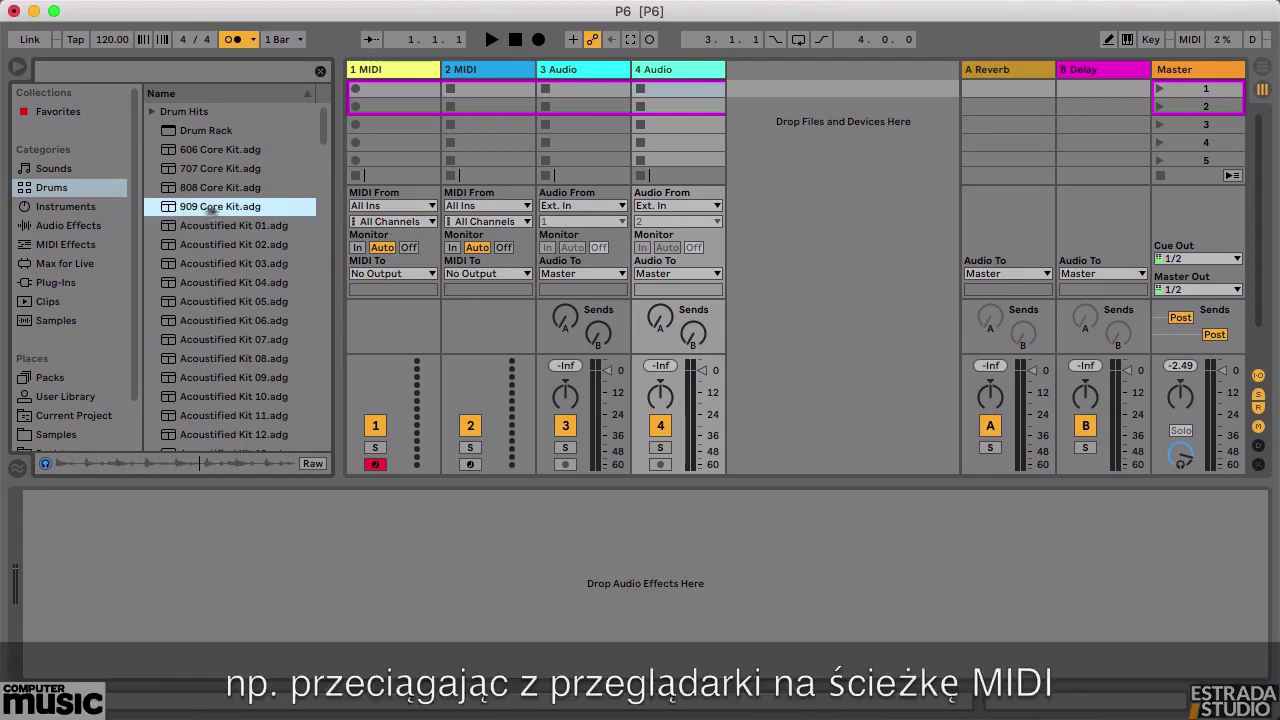
- Load the 909 Core Kit onto track 1, try the 808 Core Kit, then reload the 909 Core Kit
left_click_drag(211, 207, 369, 89)
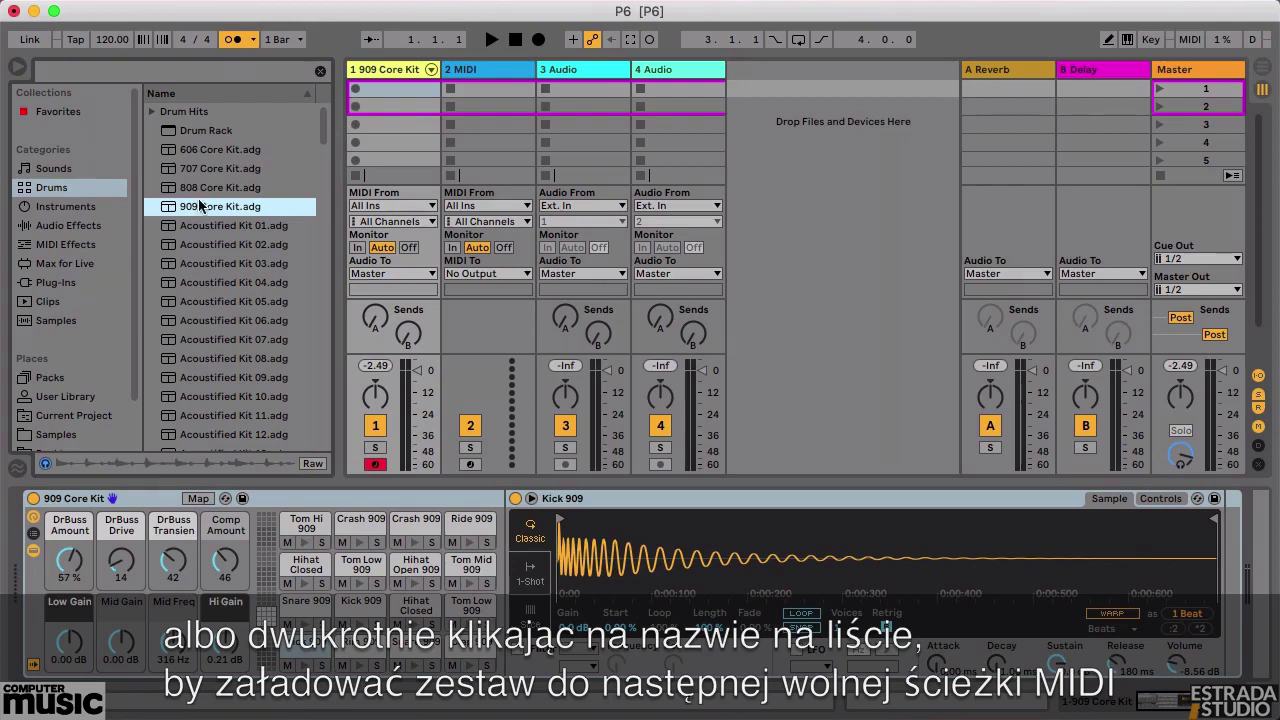
left_click(198, 188)
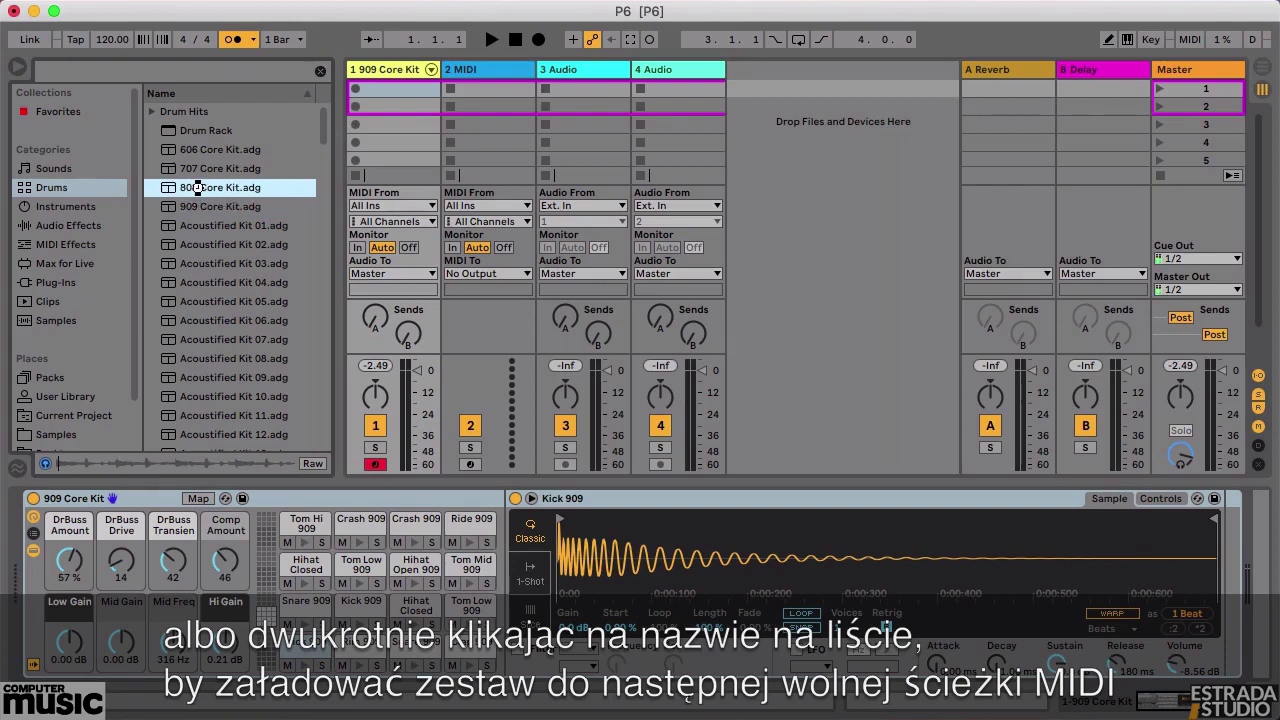
double_click(198, 188)
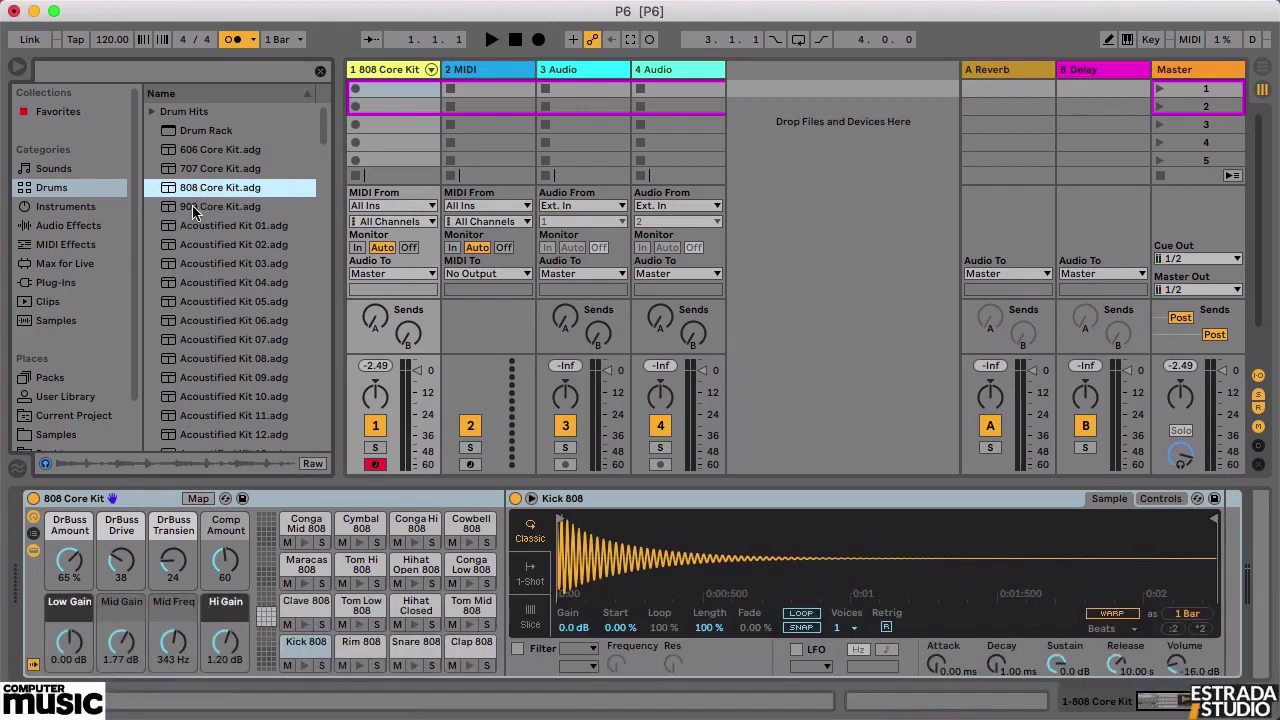
double_click(194, 208)
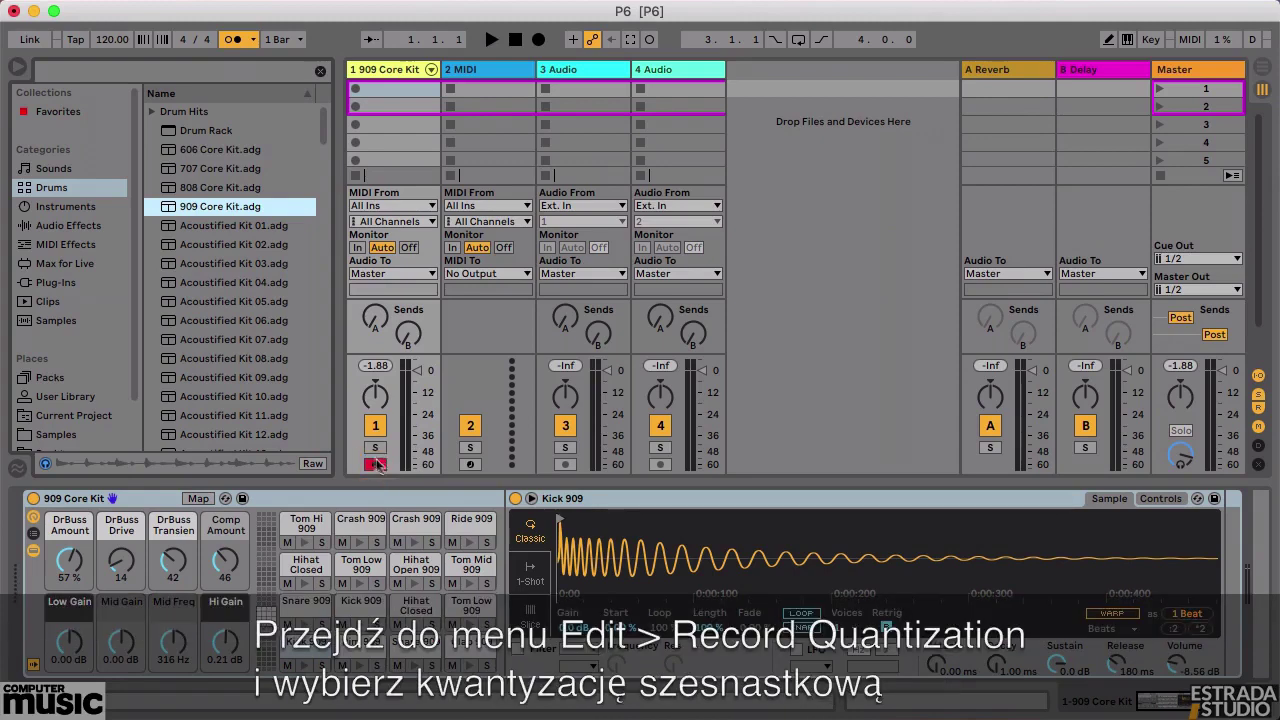
- Set Edit > Record Quantization to Sixteenth-Note Quantization
left_click(154, 2)
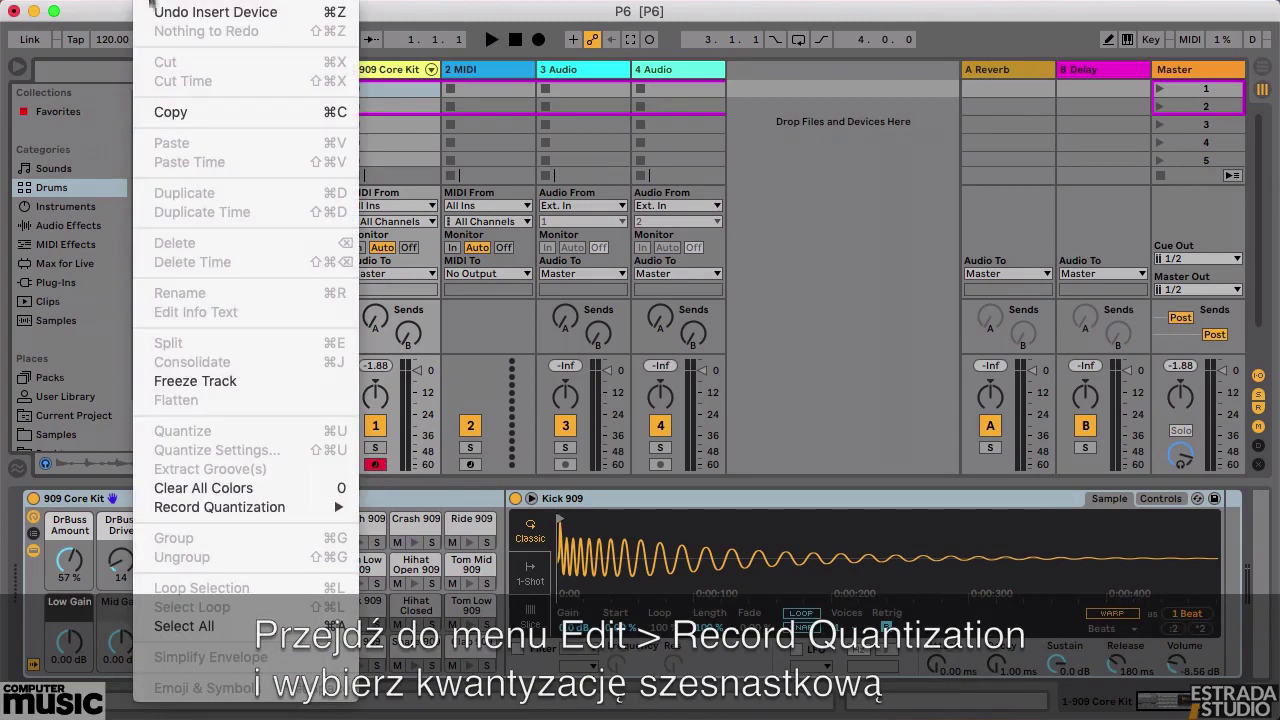
mouse_move(272, 516)
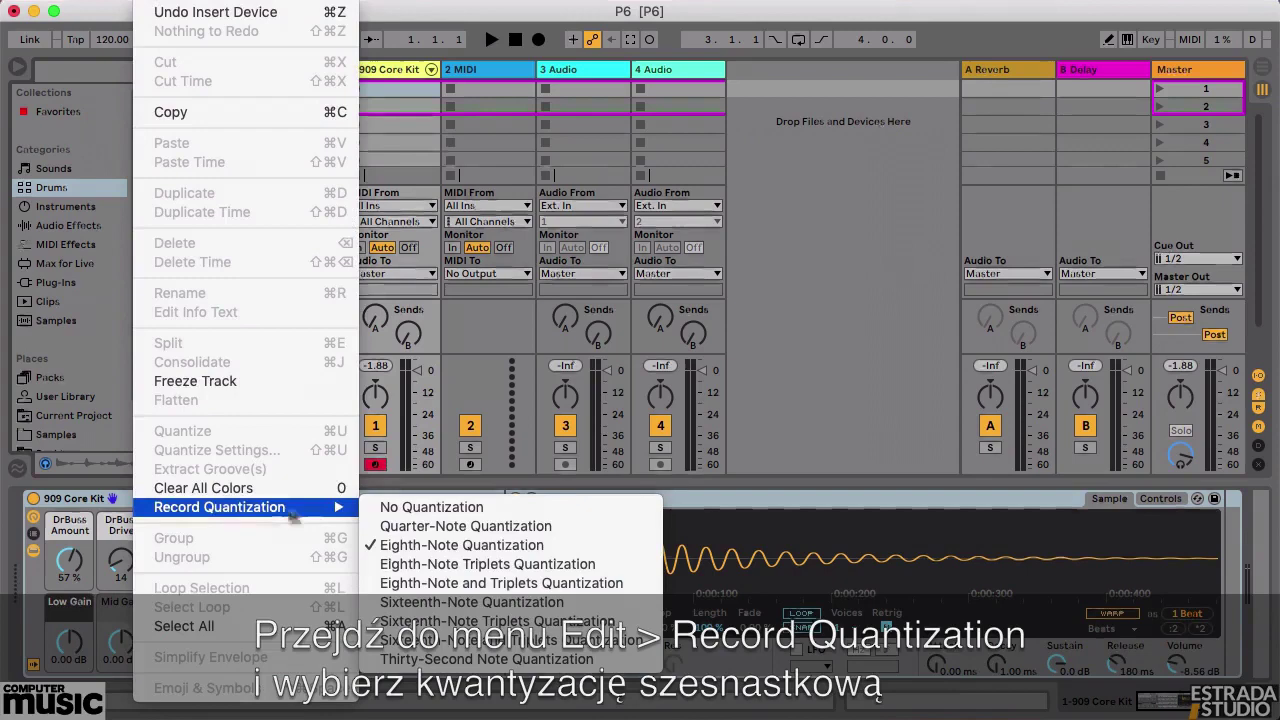
left_click(430, 603)
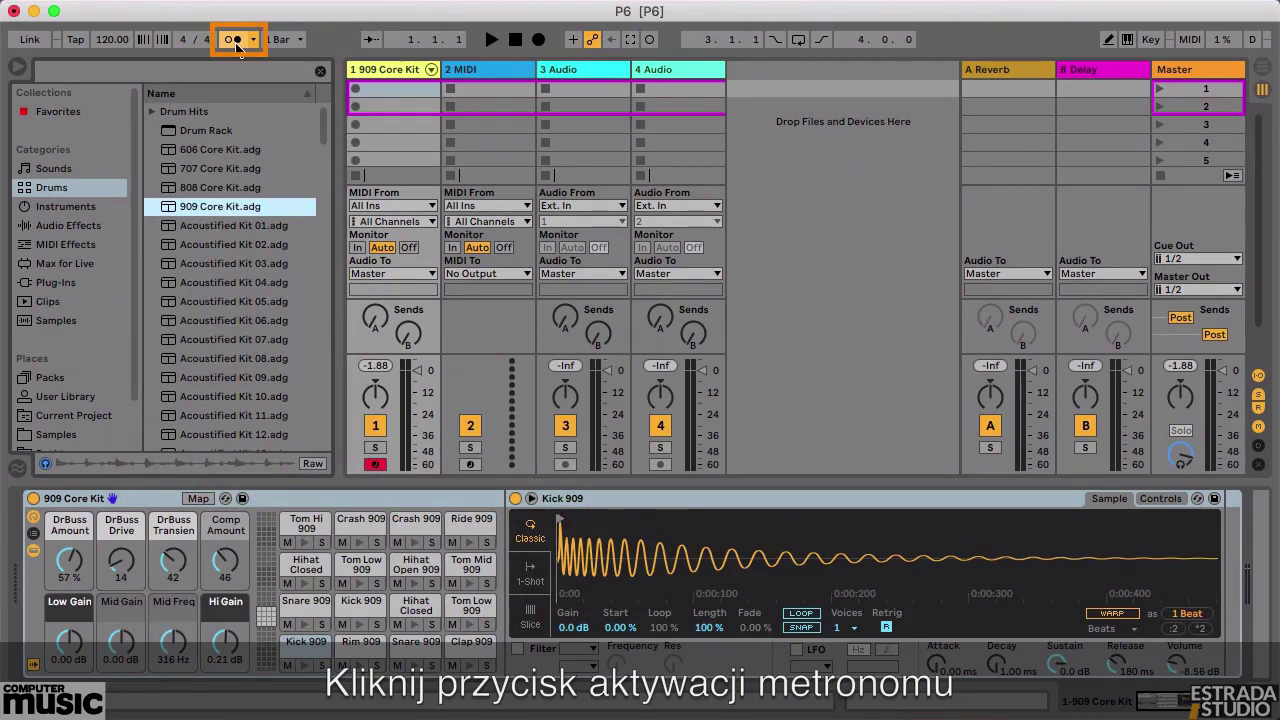
- Turn the metronome on and try the Click and Wood sounds before settling on Classic
left_click(235, 42)
left_click(254, 40)
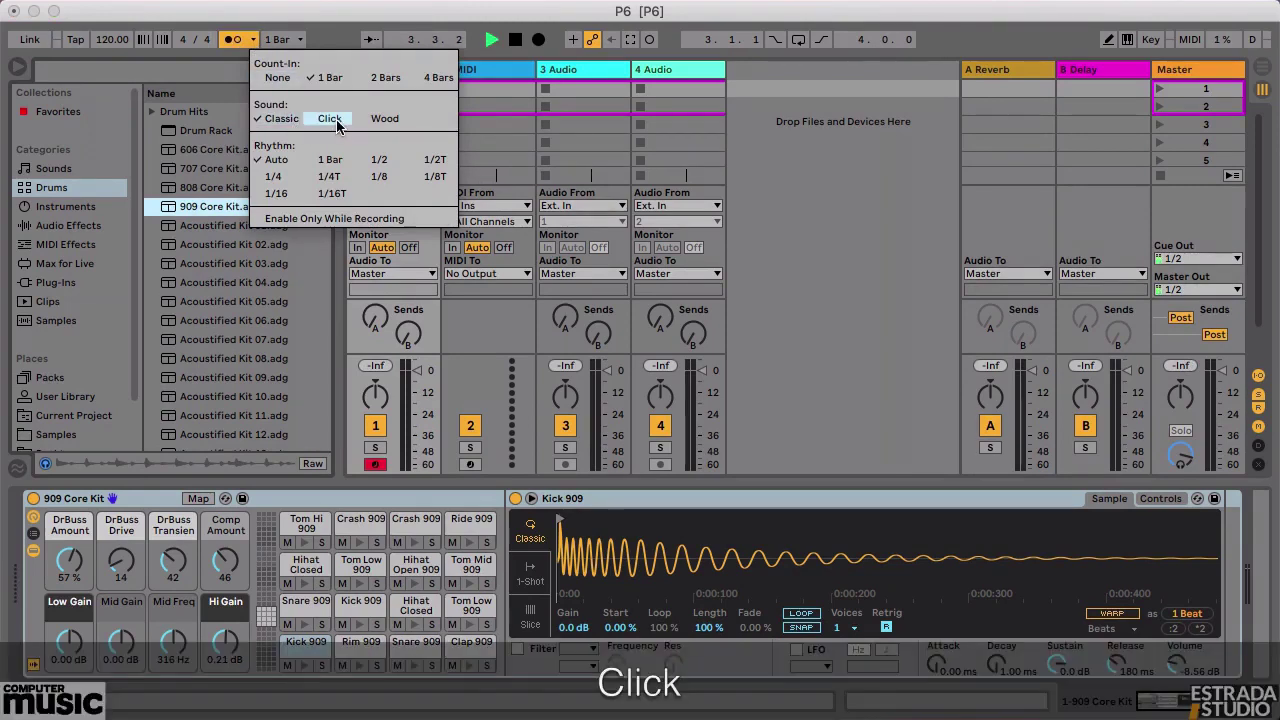
left_click(329, 118)
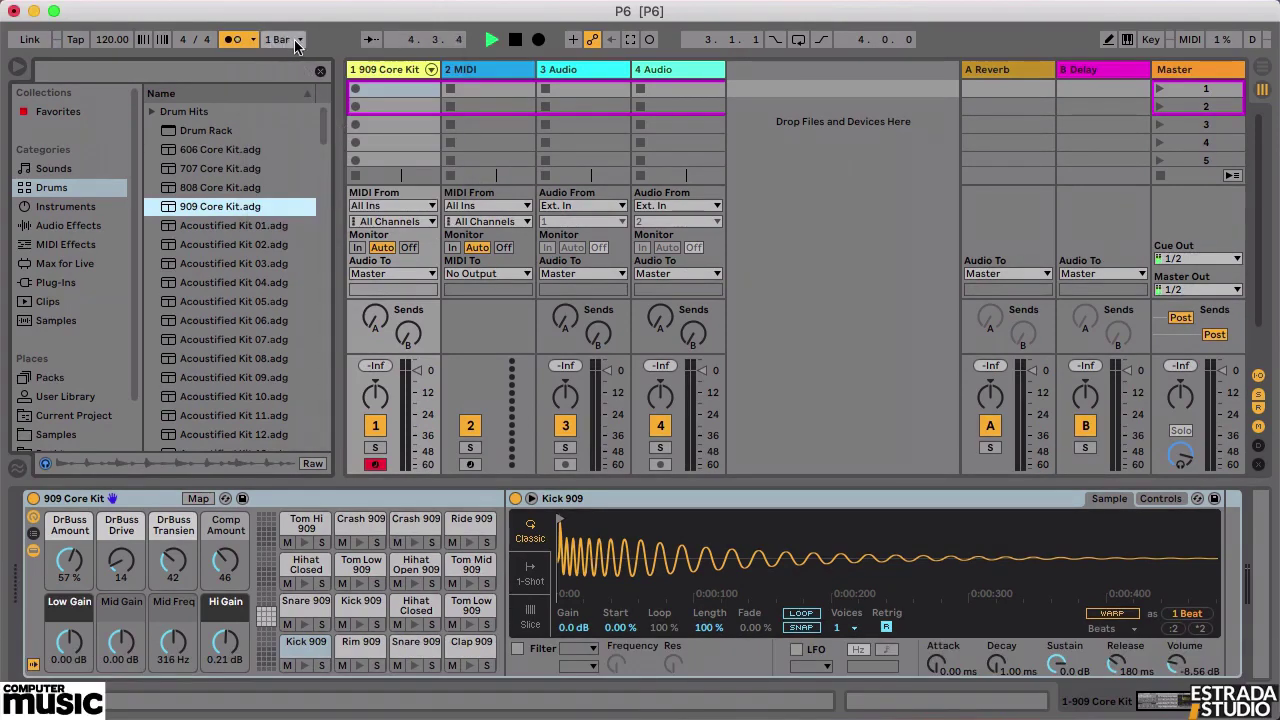
left_click(254, 40)
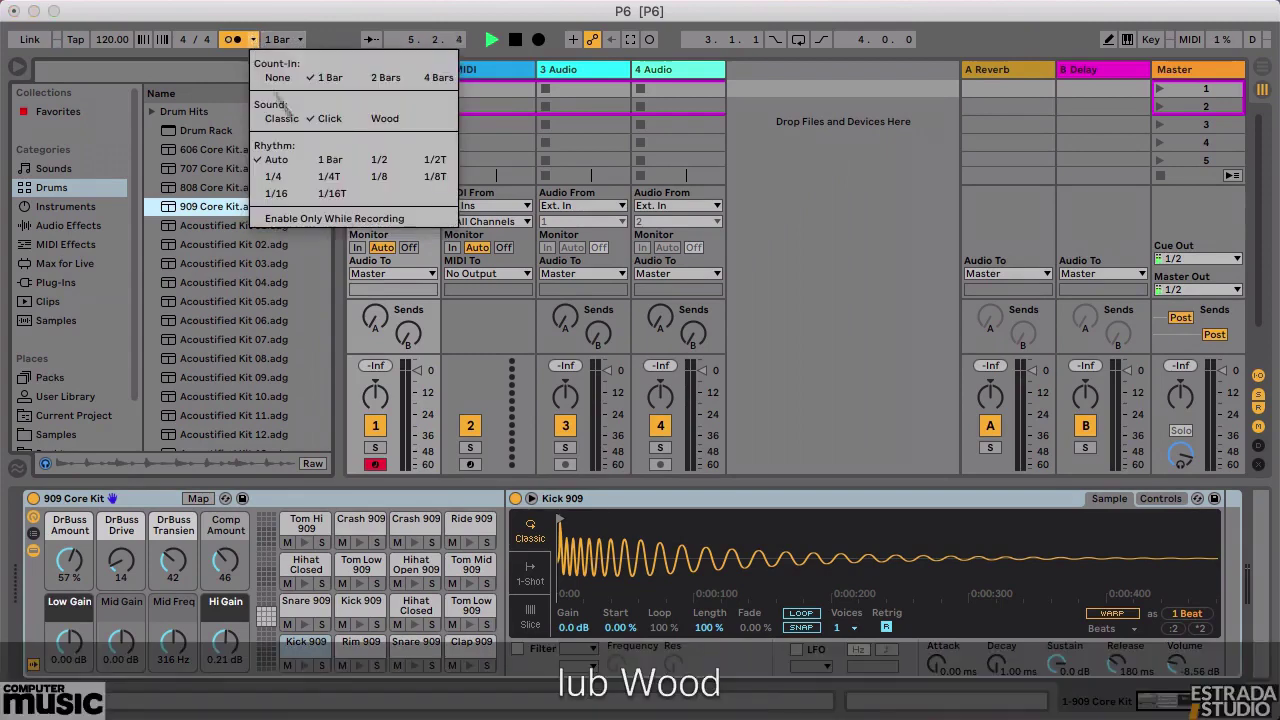
left_click(388, 119)
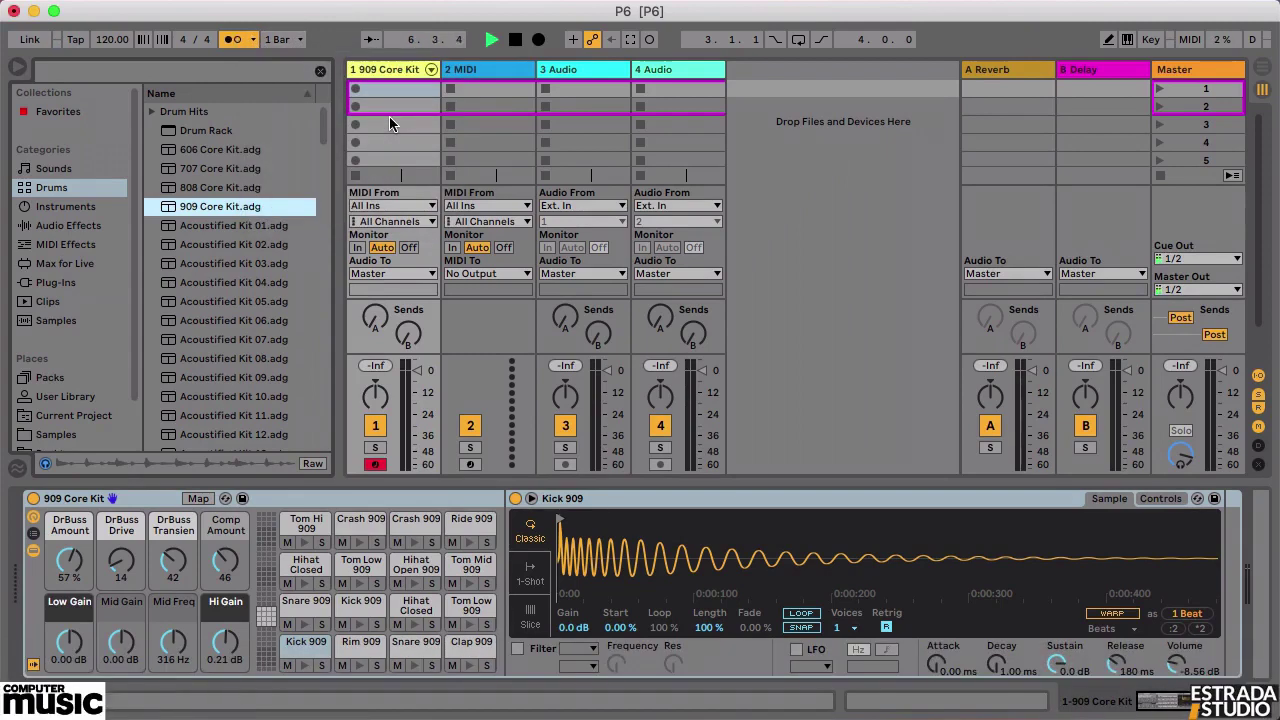
left_click(254, 40)
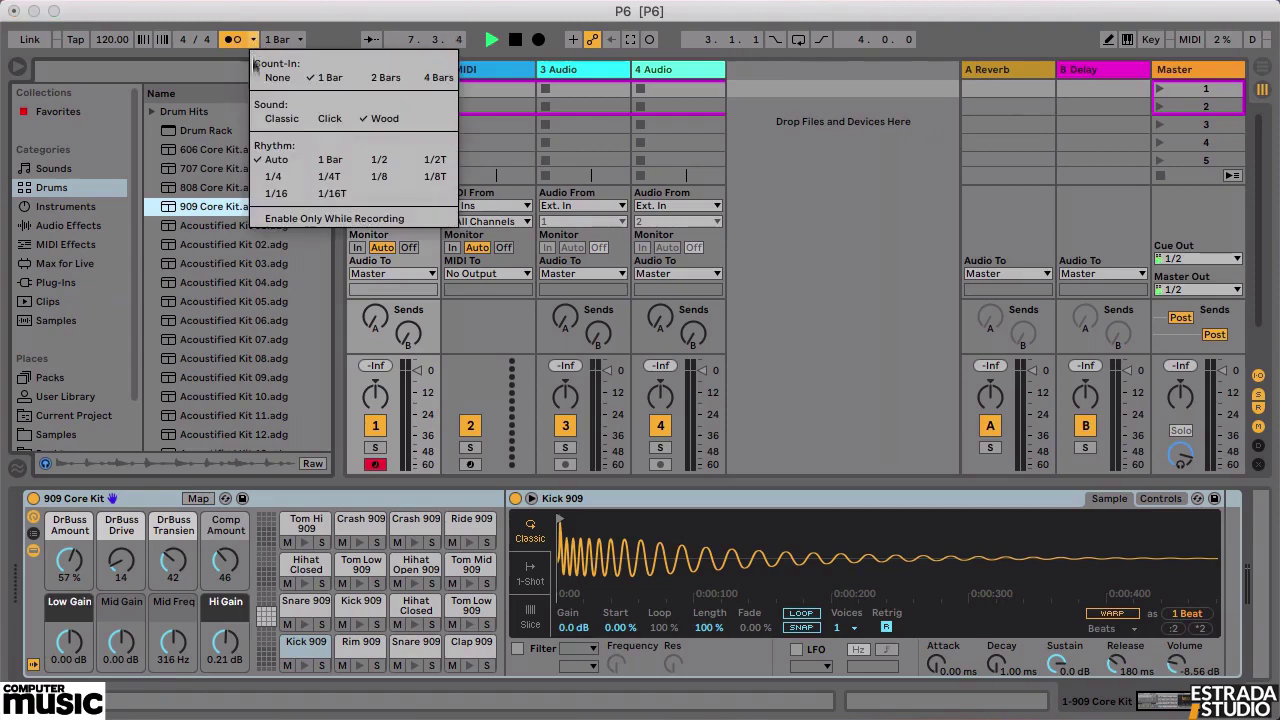
left_click(269, 119)
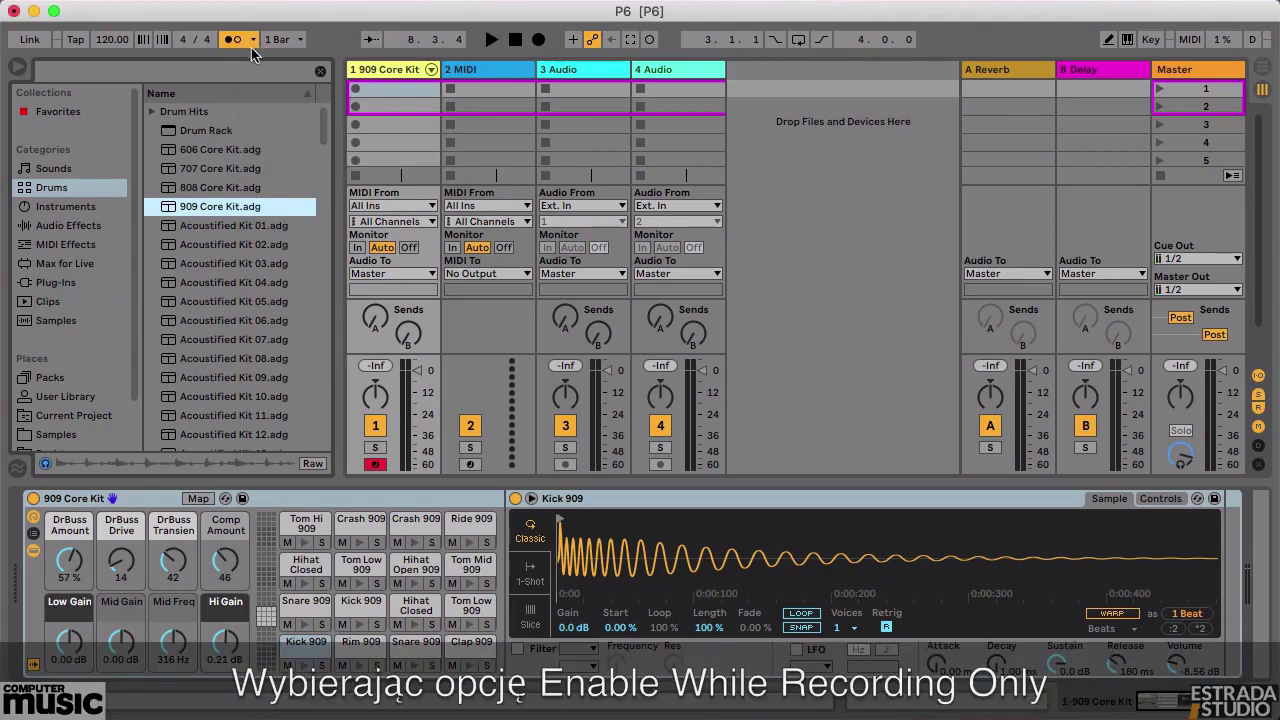
- Make the metronome play only while recording and set track 1 monitoring to Off
left_click(252, 40)
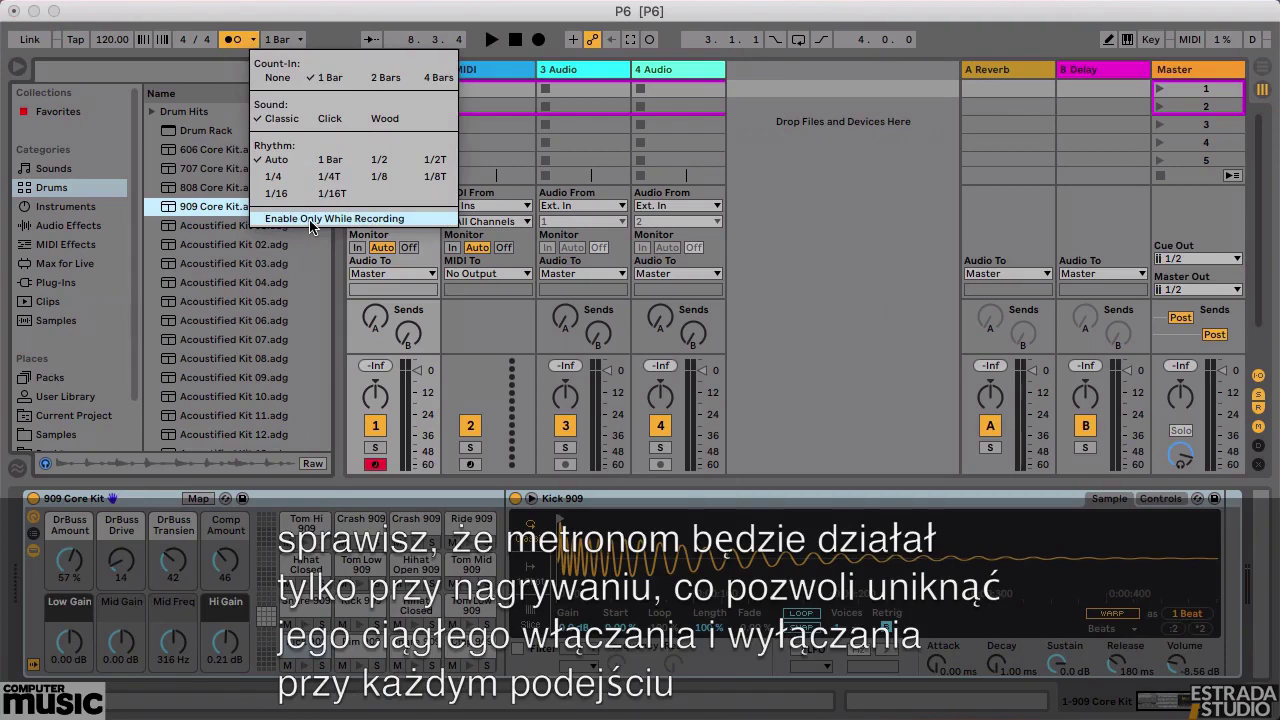
left_click(310, 222)
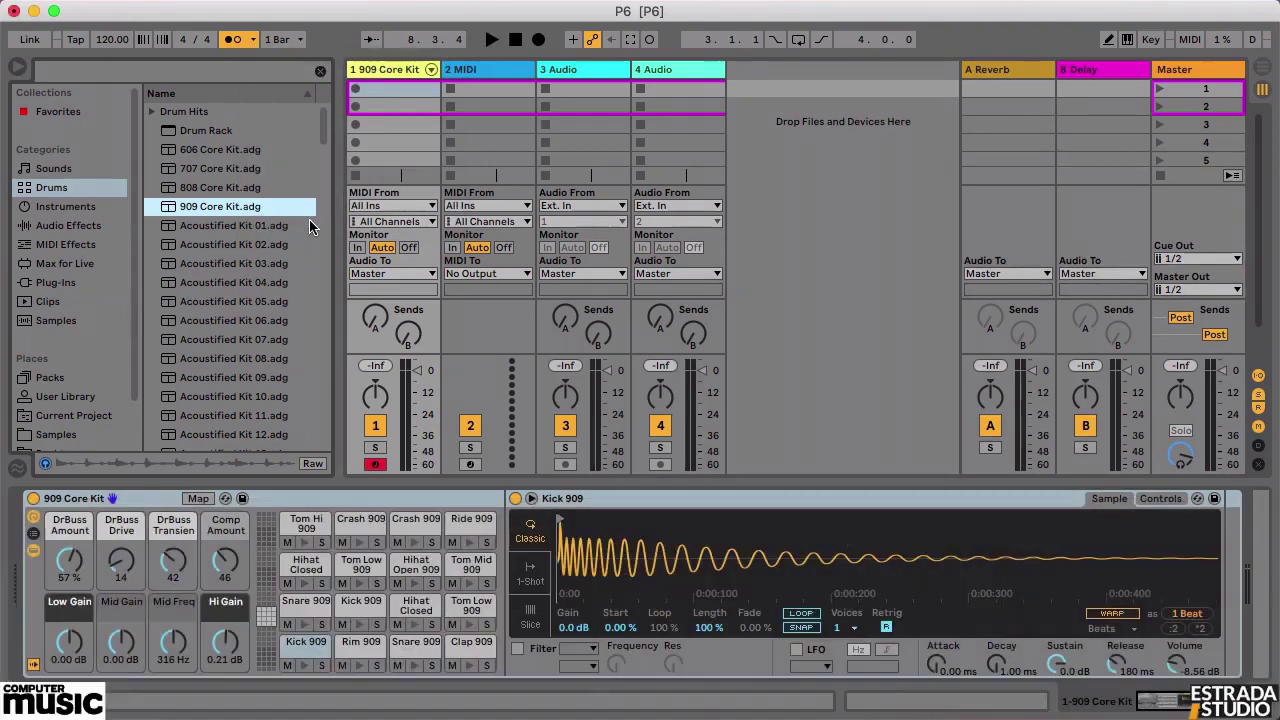
left_click(408, 247)
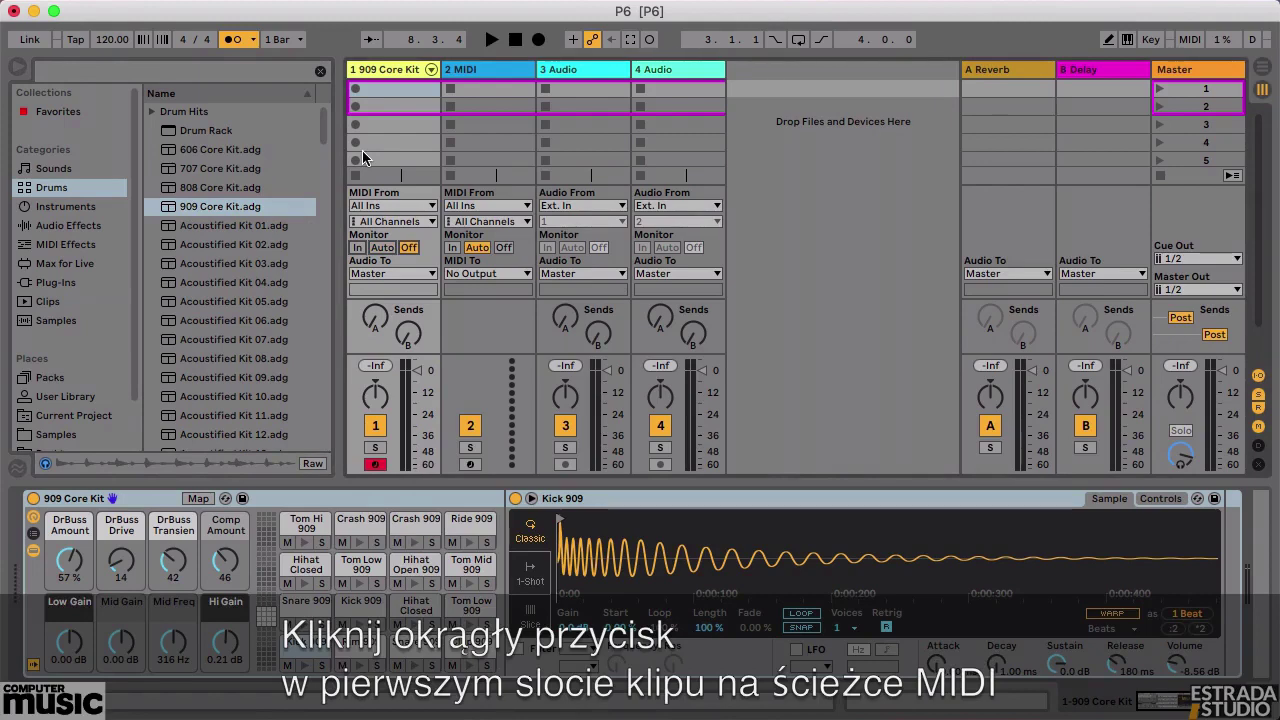
- Record a one-bar kick and snare clip on track 1 and show its notes in the piano roll
left_click(355, 95)
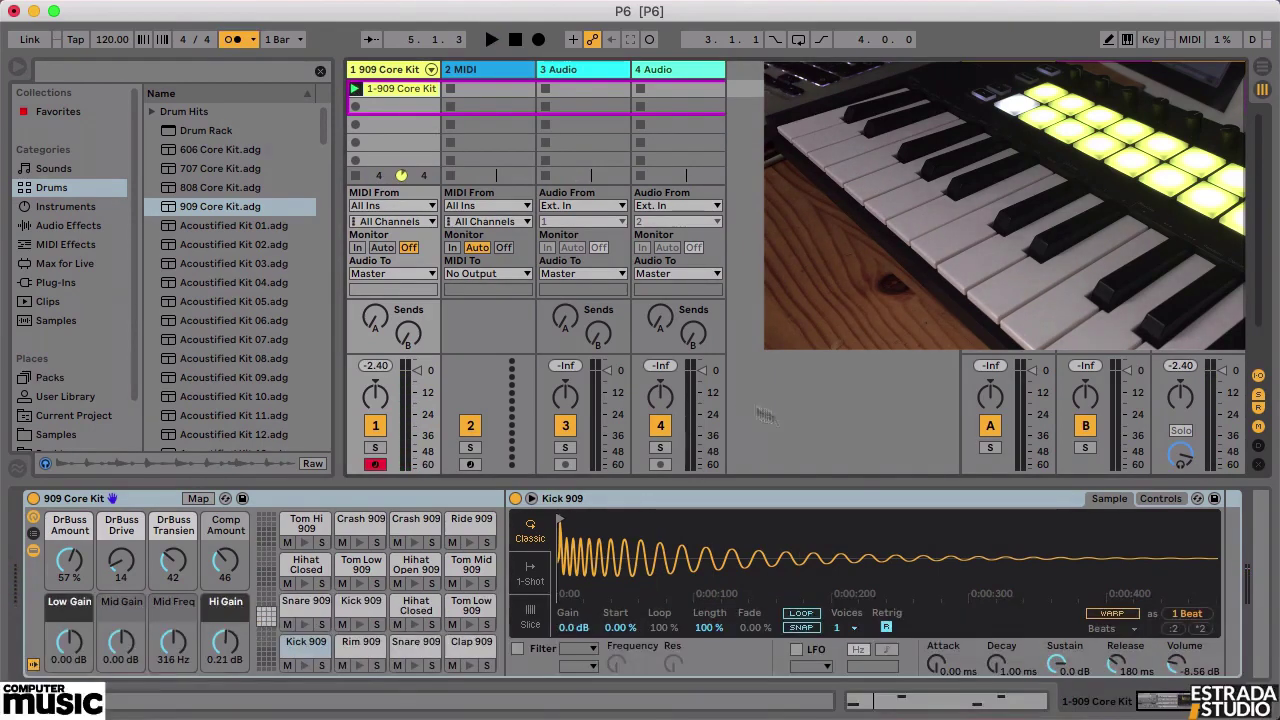
left_click(967, 704)
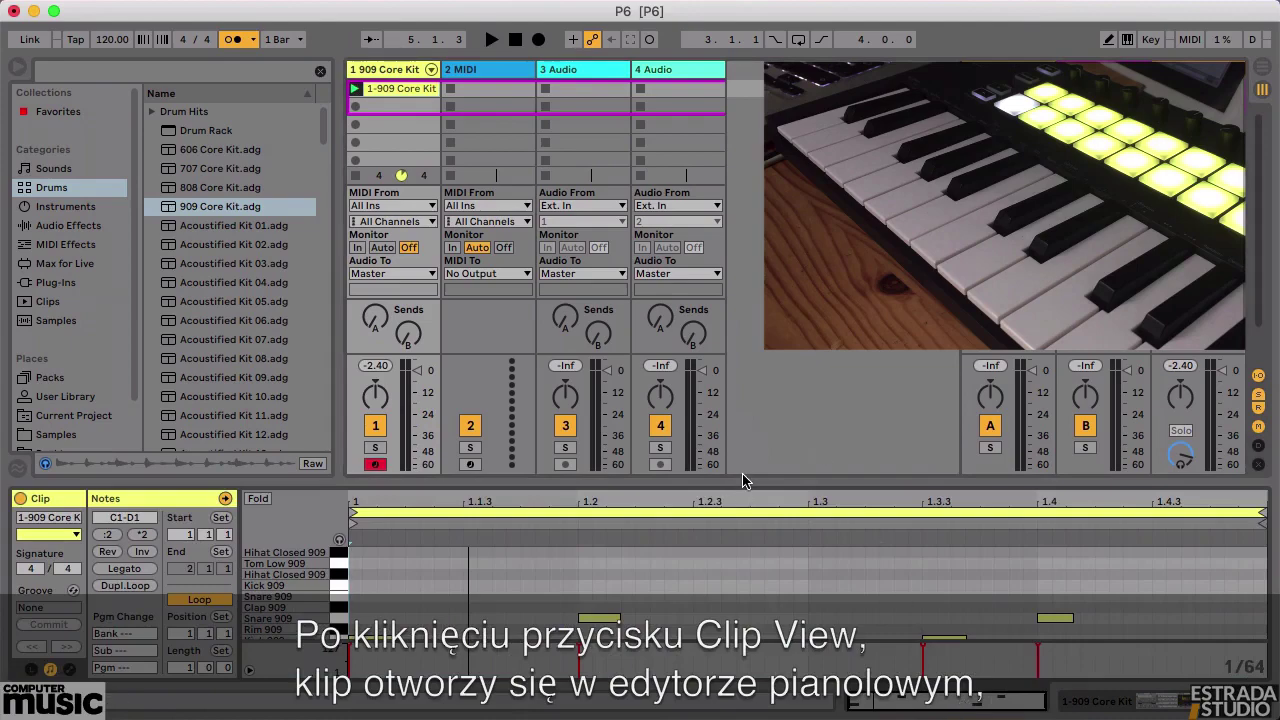
- Enlarge the piano roll, play the clip, and add a Hihat Closed 909 note at 1.1.3
left_click_drag(743, 481, 748, 354)
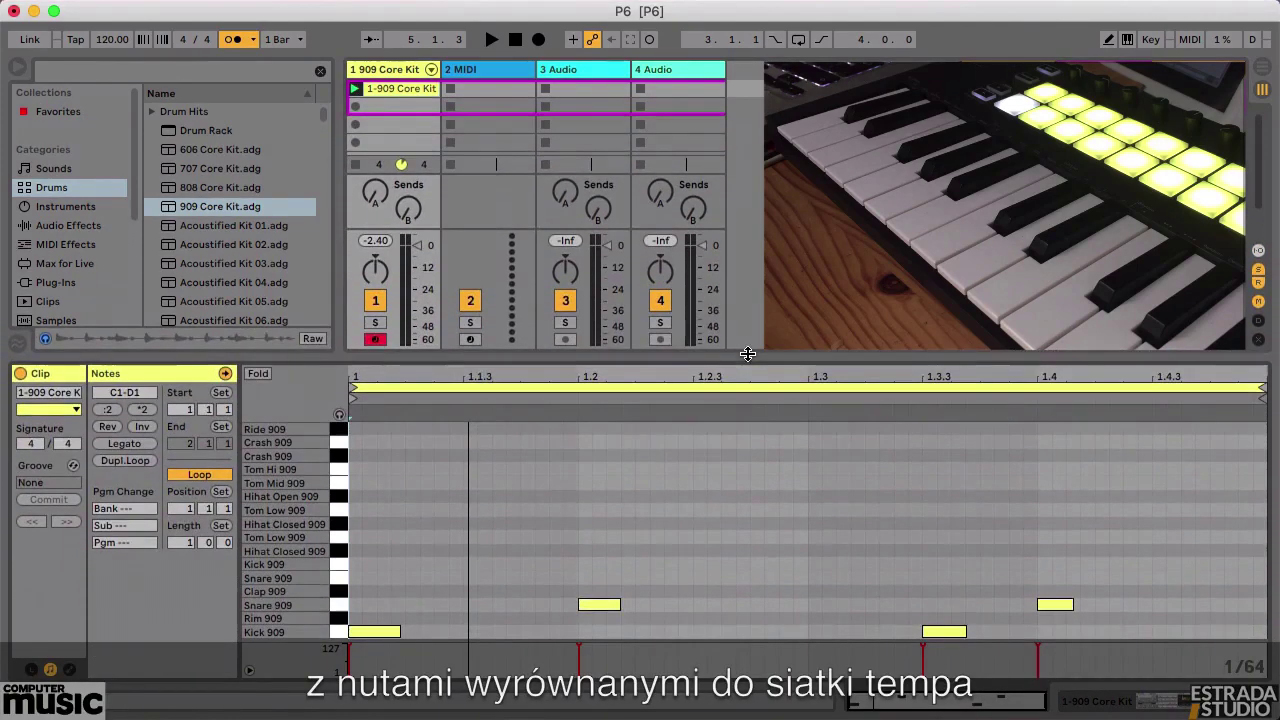
key("space")
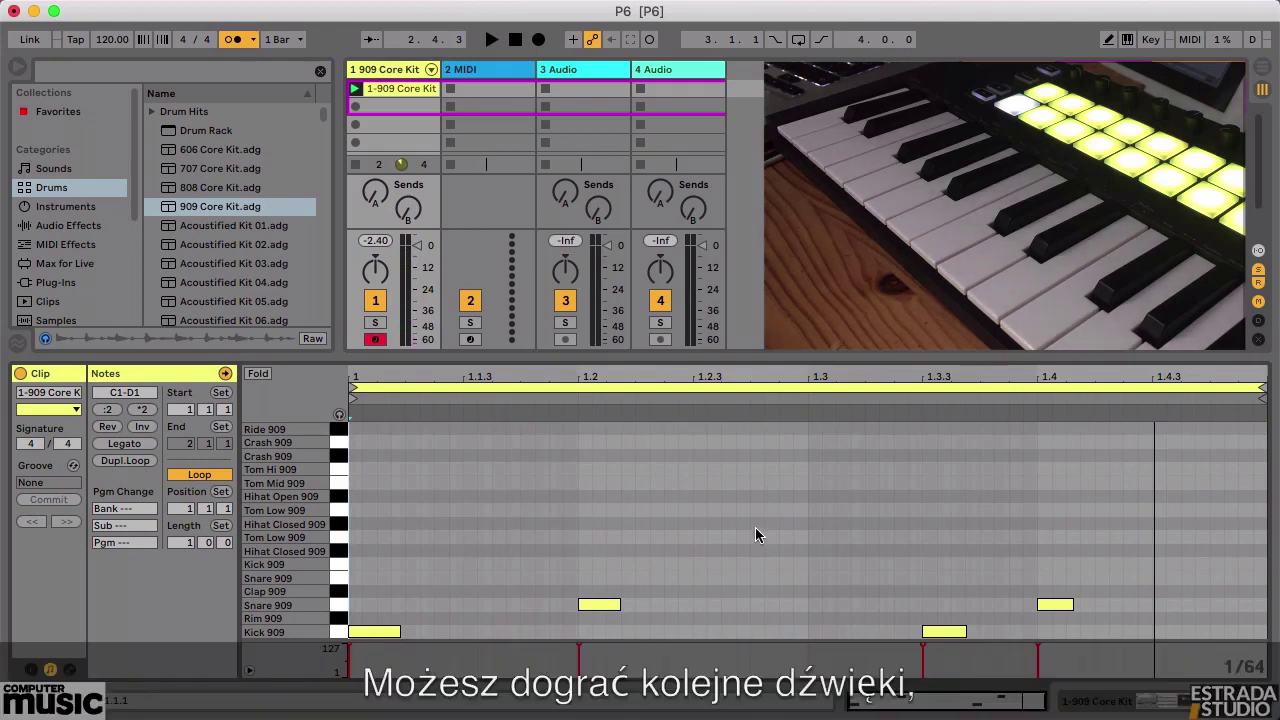
double_click(469, 552)
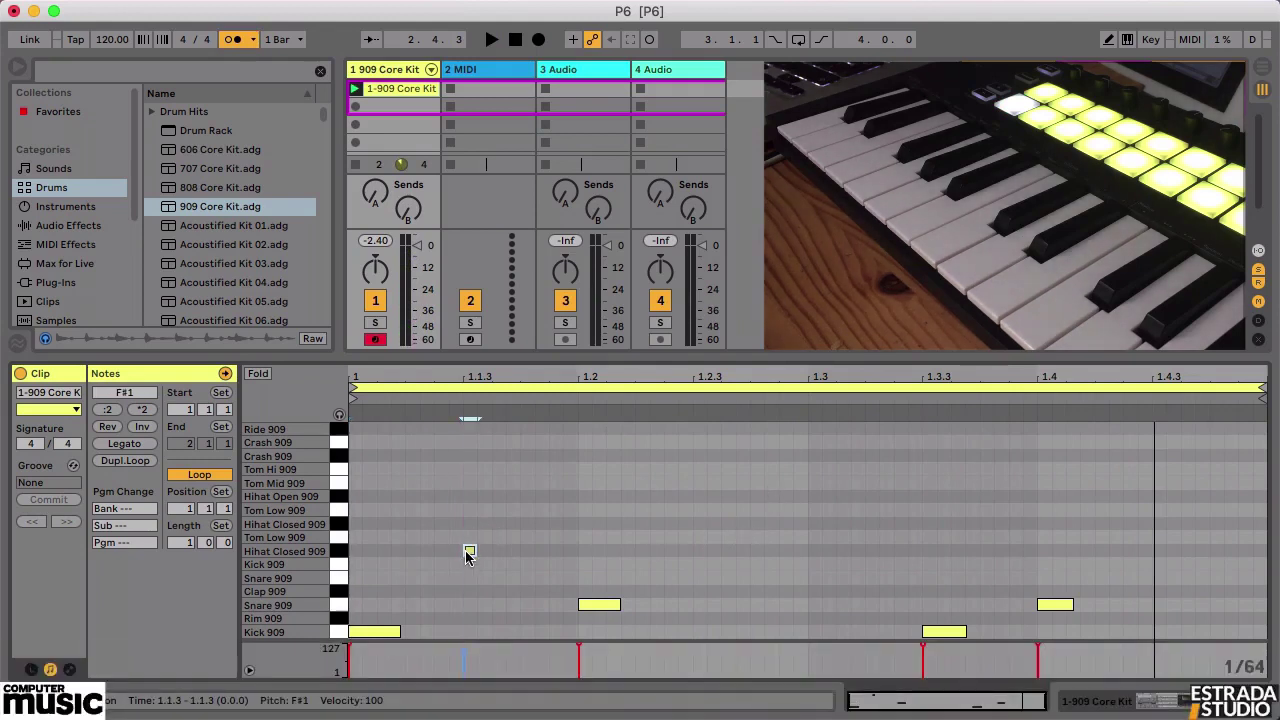
key("space")
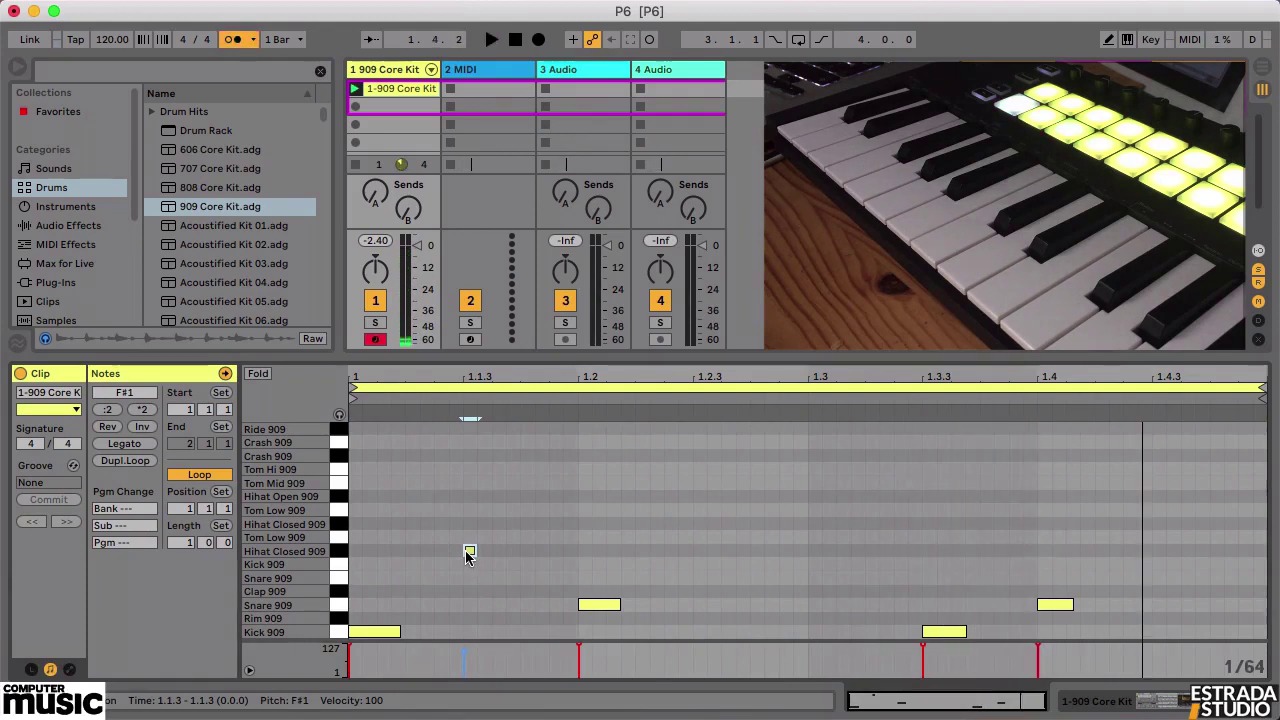
- Delete, restore and move the hi-hat note, then remove it for good and stop playback
key("Delete")
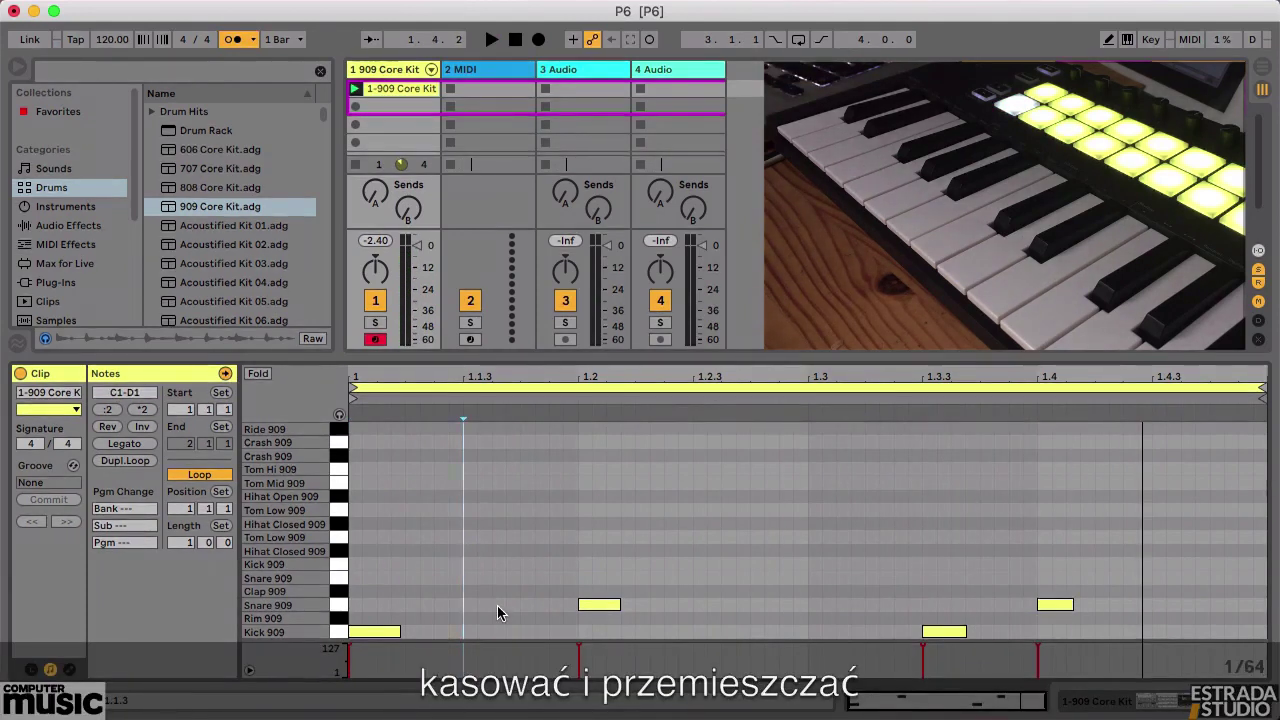
key("super+z")
mouse_move(470, 553)
left_mouse_down()
mouse_move(471, 503)
mouse_move(471, 606)
mouse_move(463, 552)
left_mouse_up()
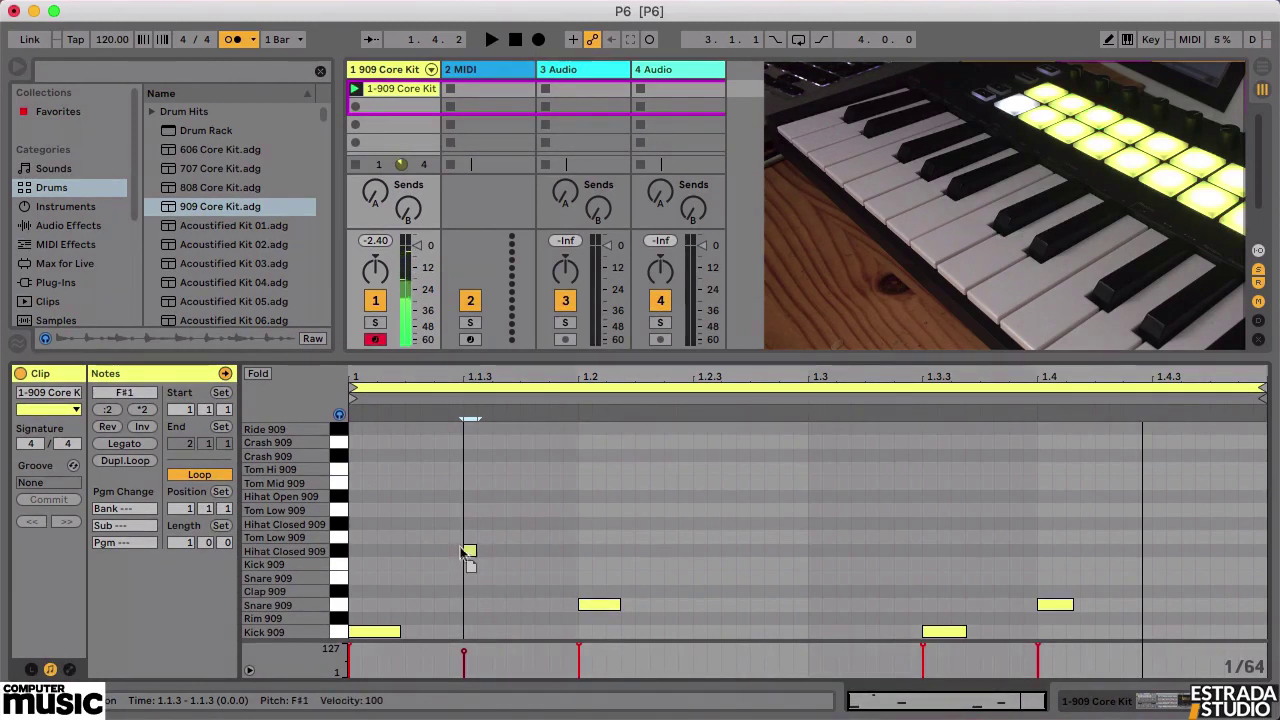
key("space")
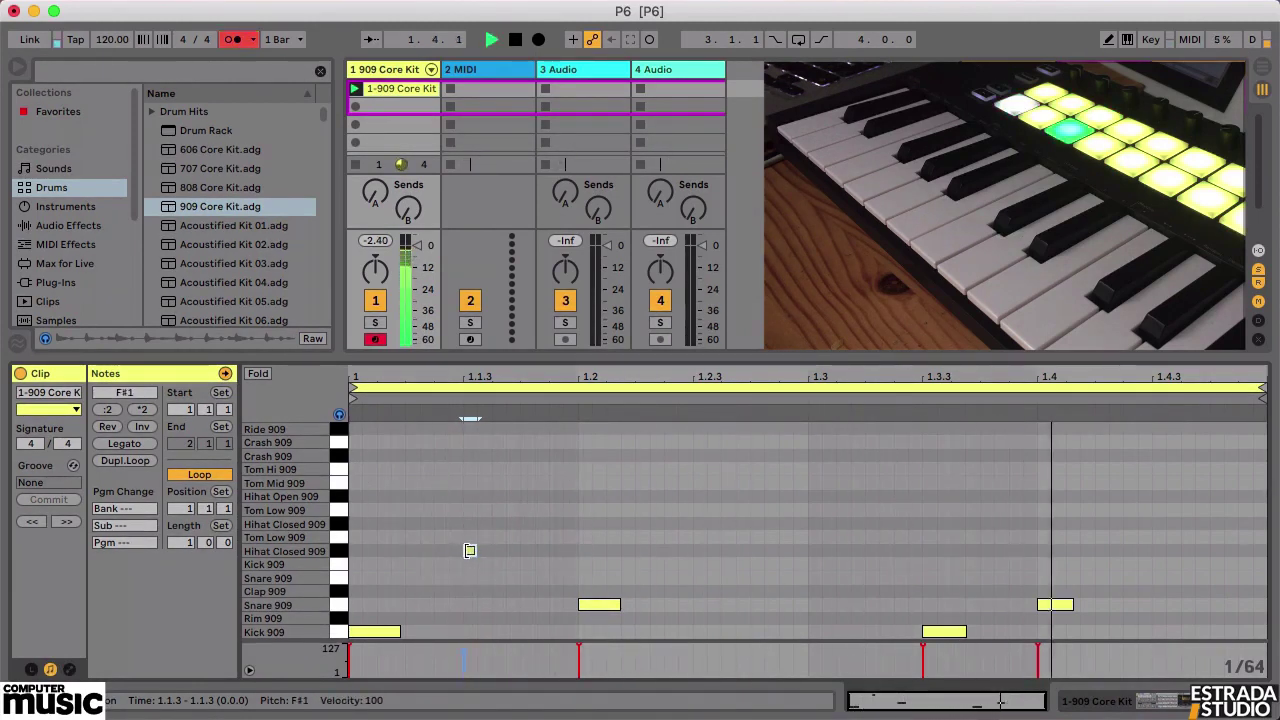
left_click_drag(466, 553, 529, 558)
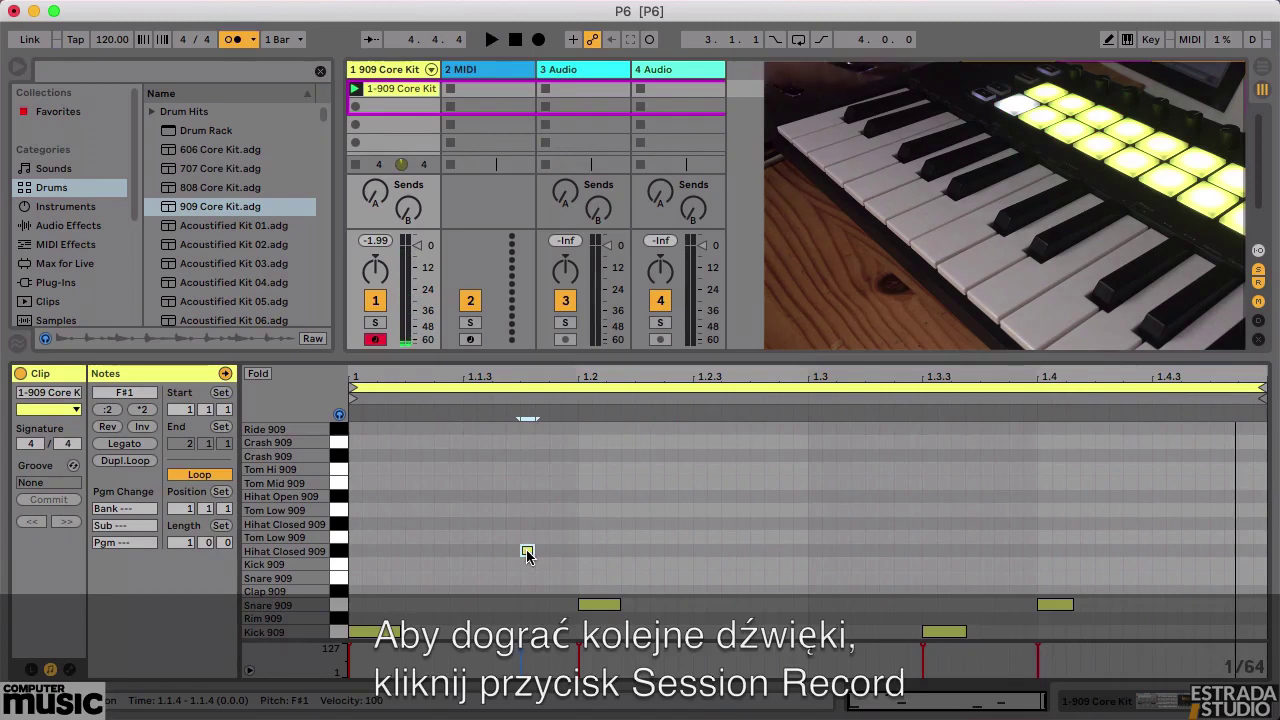
double_click(527, 555)
left_click(516, 40)
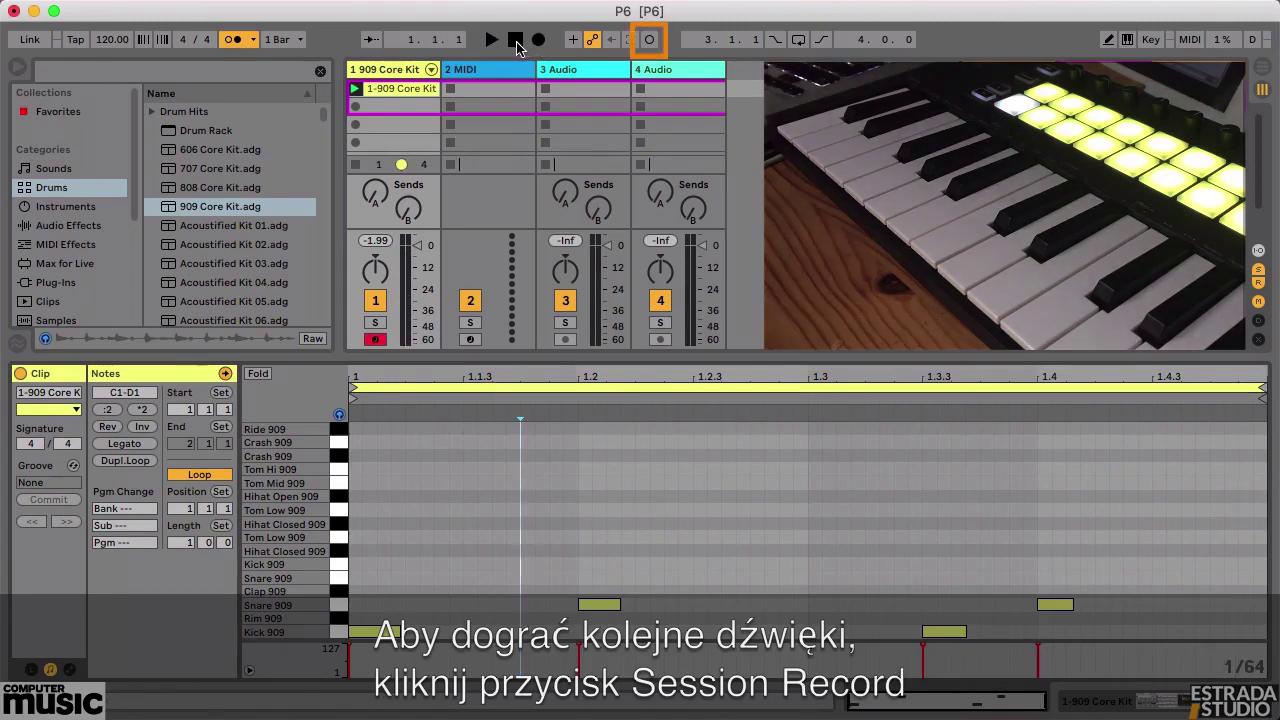